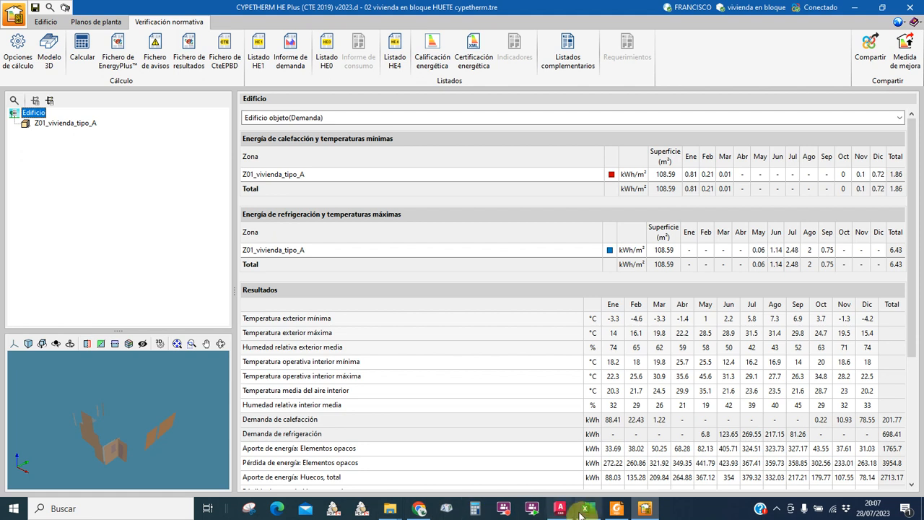
- Open the HE1 compliance report and read it from the index through the energy demand and K results to the opaque enclosures table
click(258, 48)
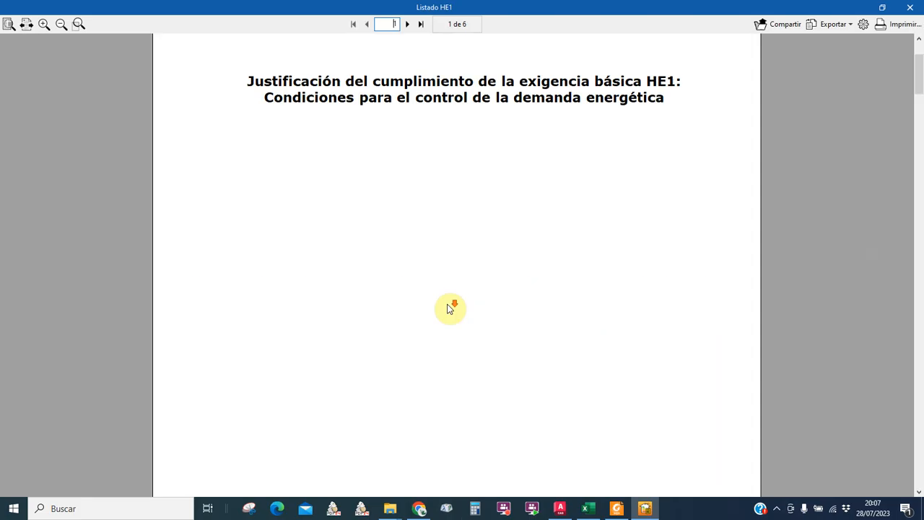
scroll(429, 321, down, 5)
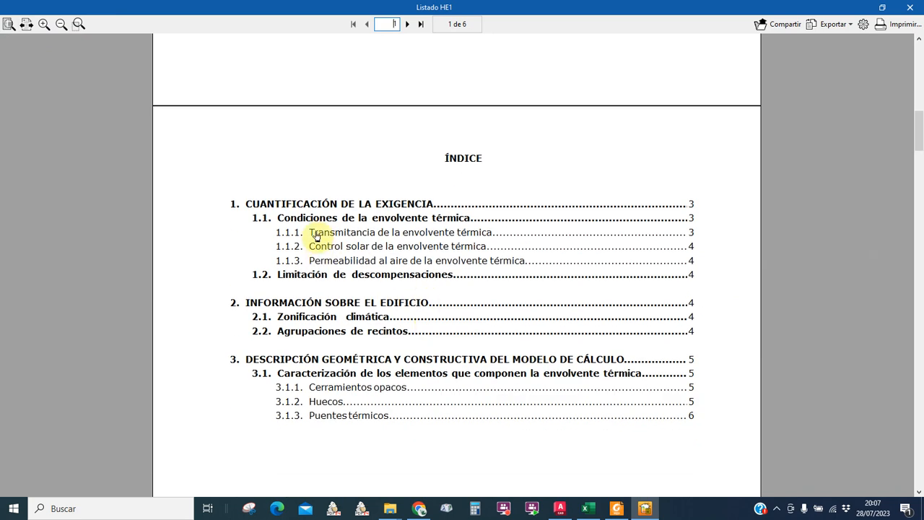
scroll(462, 251, down, 15)
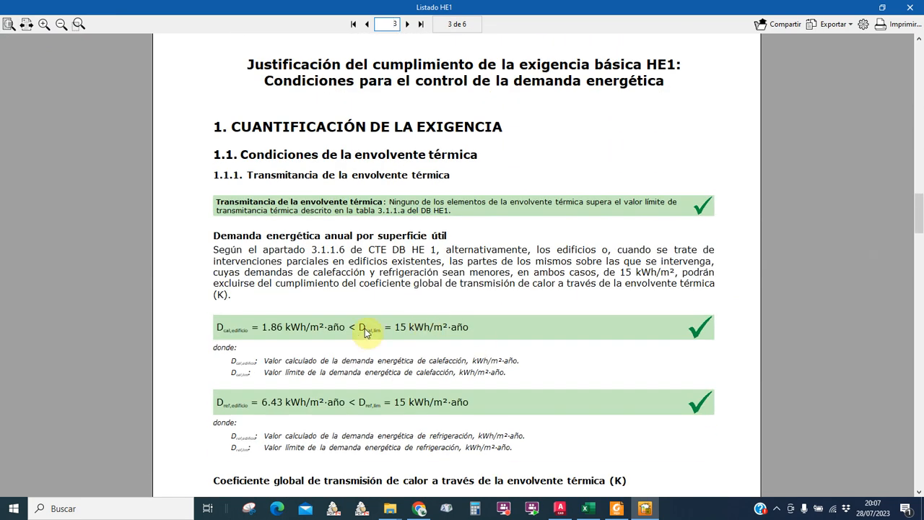
scroll(462, 351, down, 5)
scroll(456, 351, down, 2)
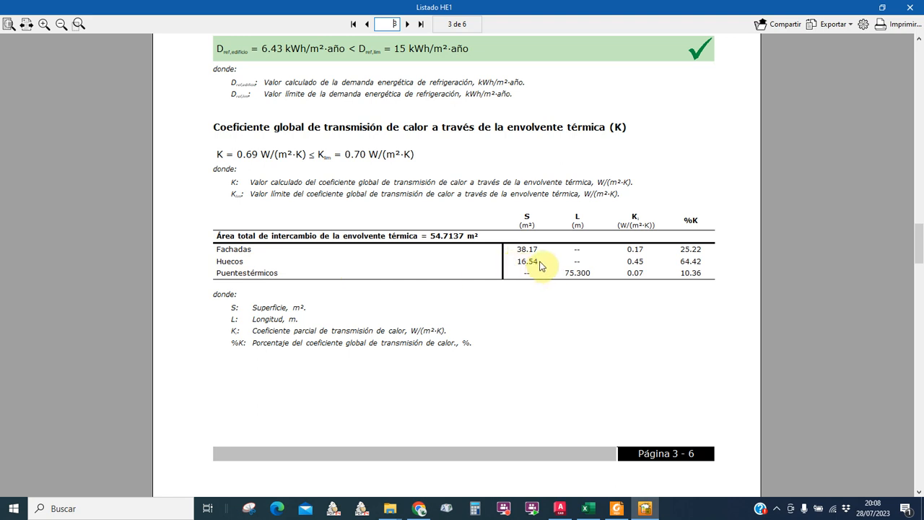
scroll(479, 315, down, 6)
scroll(478, 316, down, 5)
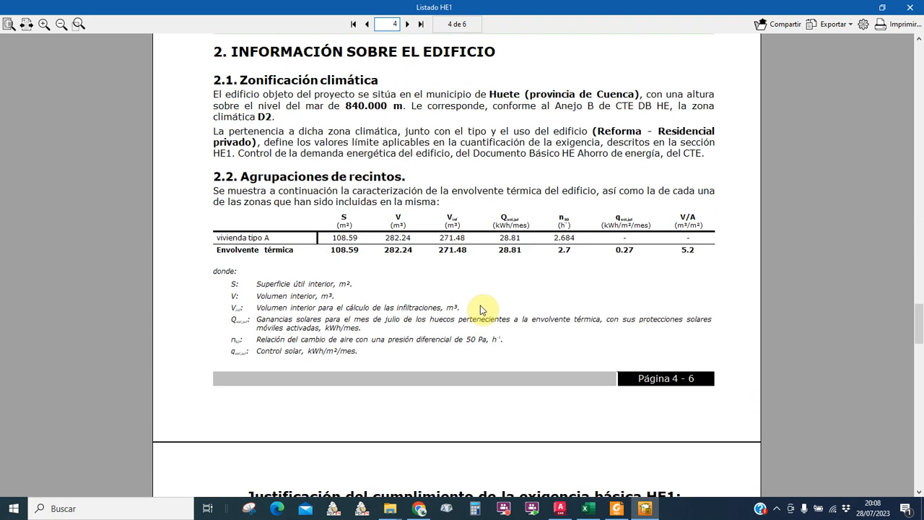
scroll(482, 330, down, 5)
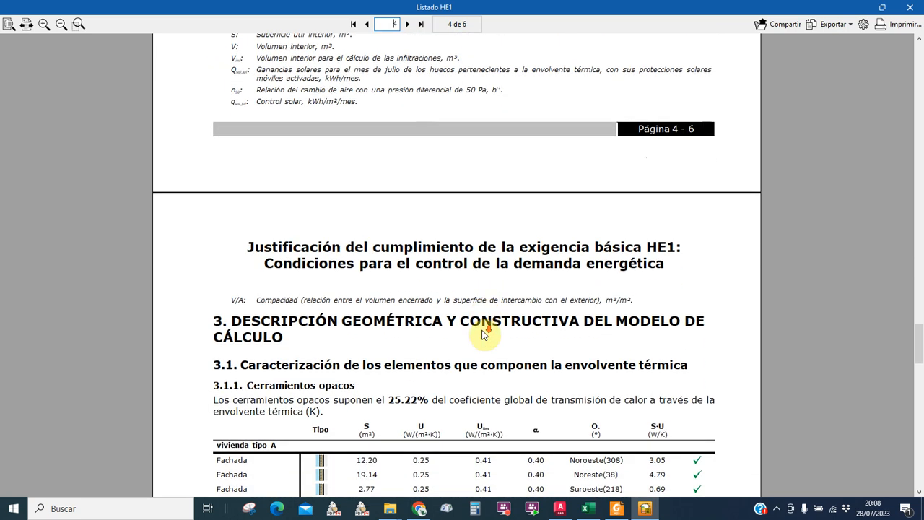
scroll(483, 335, down, 2)
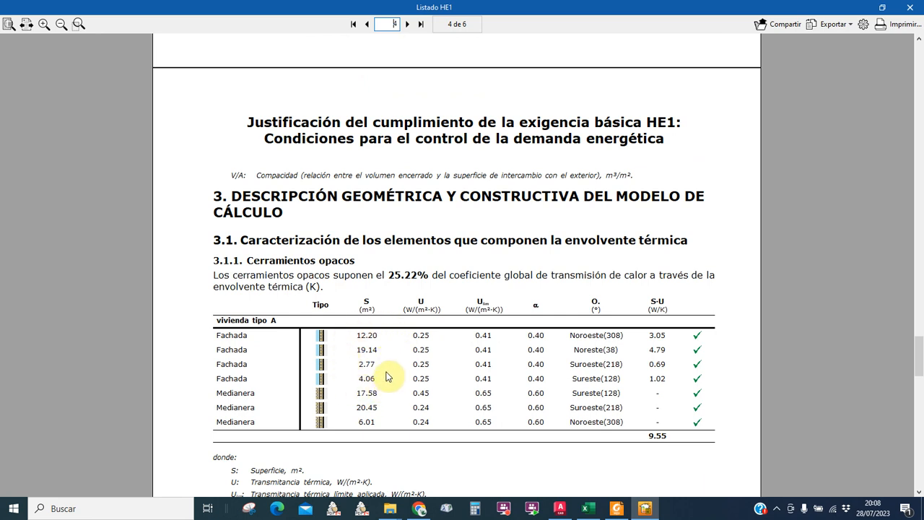
- Compare the report's global heat transmission coefficient (K) breakdown with the opaque enclosures and openings tables in section 3.1
scroll(534, 361, up, 10)
scroll(534, 350, up, 5)
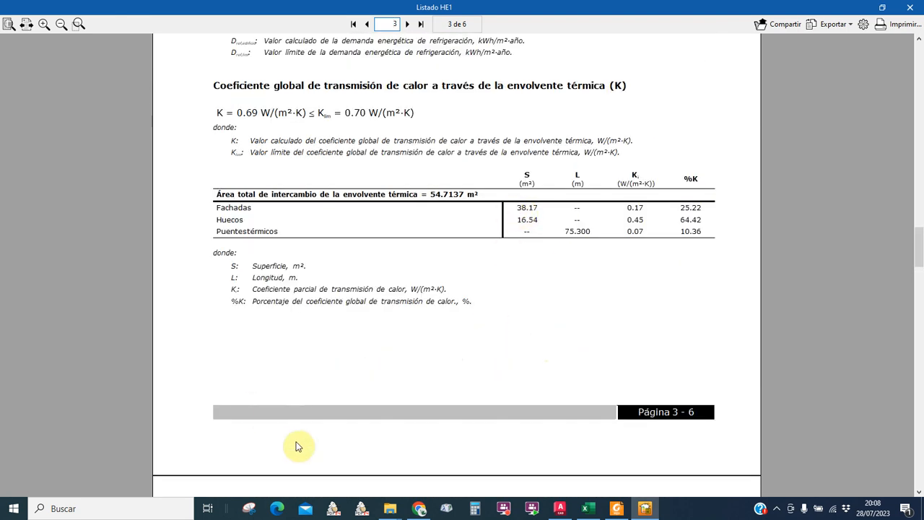
scroll(310, 448, down, 10)
scroll(310, 447, down, 6)
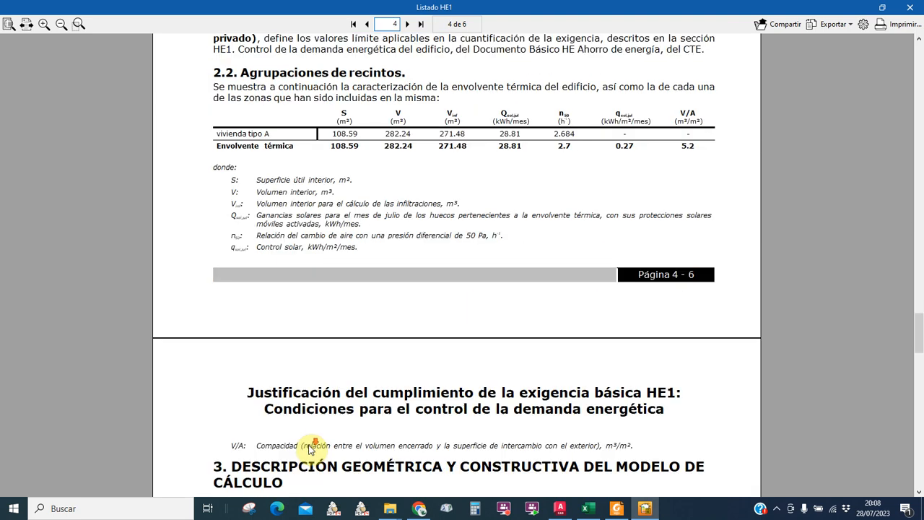
scroll(360, 439, down, 5)
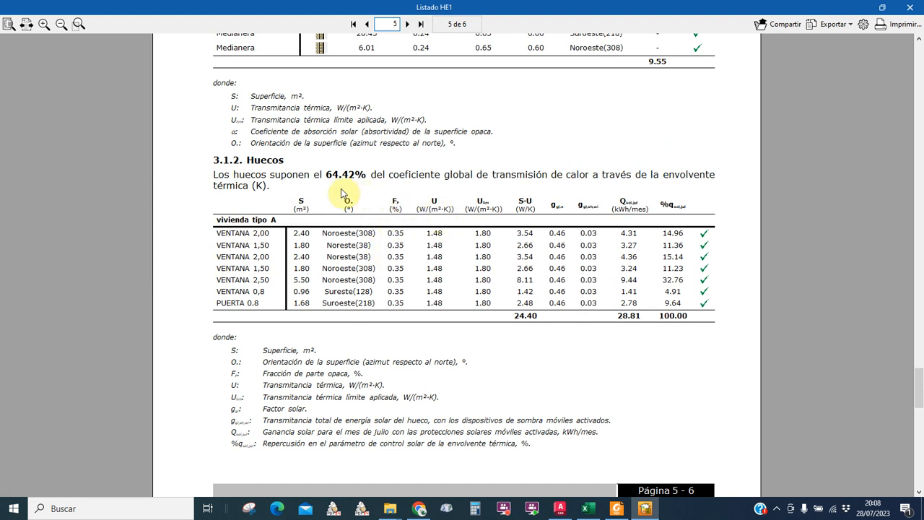
scroll(428, 257, up, 15)
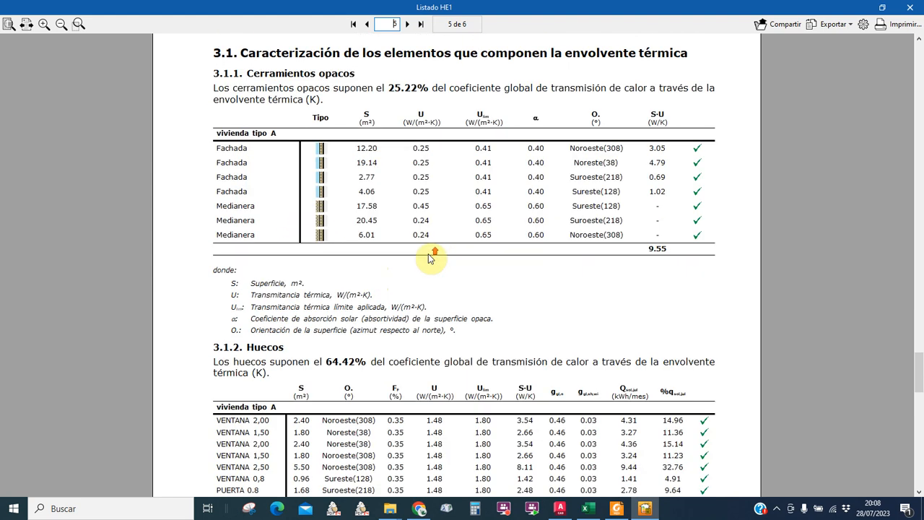
scroll(428, 257, up, 15)
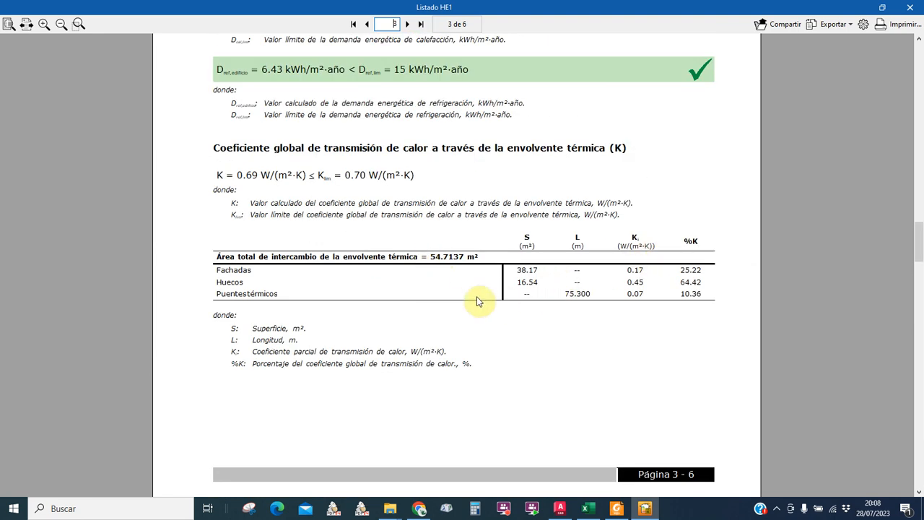
scroll(495, 301, down, 1)
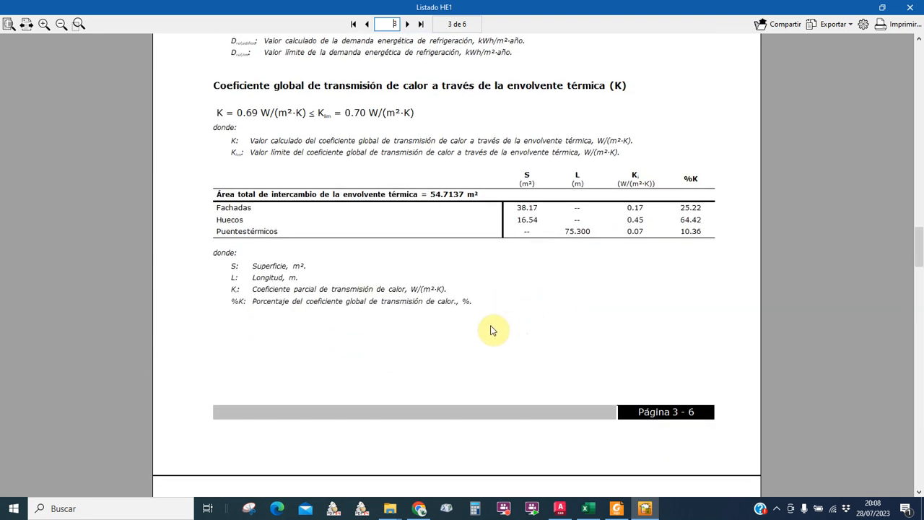
- Review the report's solar control, air permeability, climate zone and room grouping sections, ending at the openings table
scroll(419, 345, down, 7)
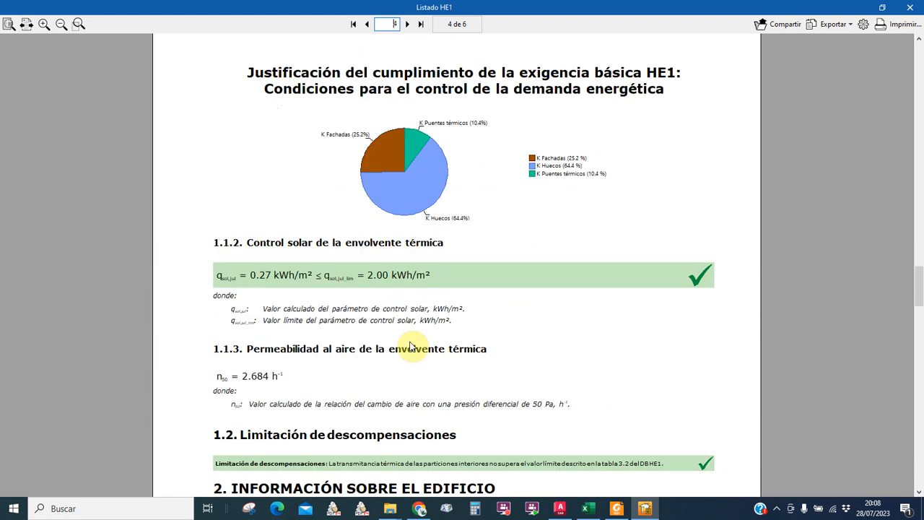
scroll(422, 379, down, 4)
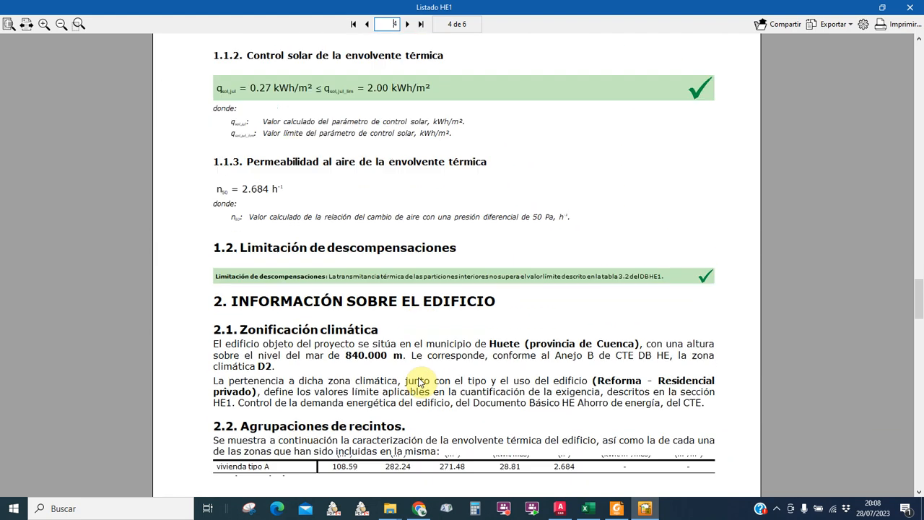
scroll(422, 381, down, 1)
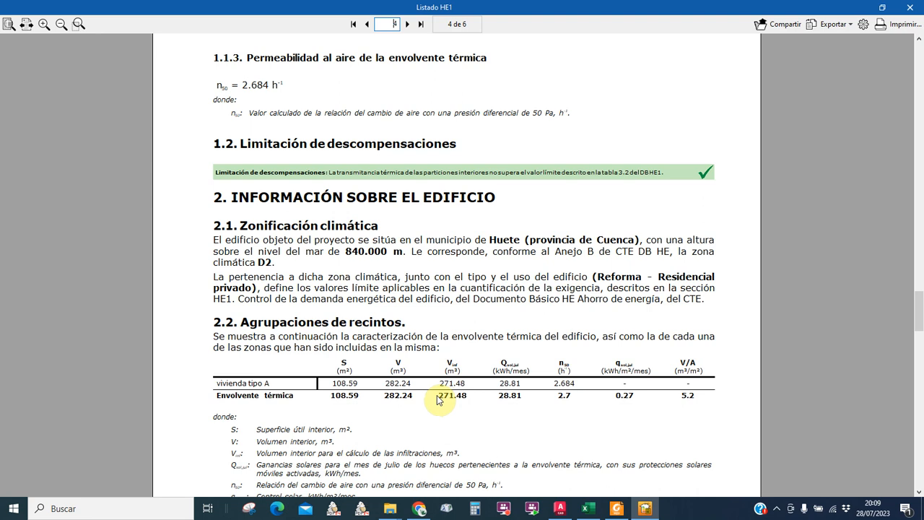
scroll(412, 425, down, 3)
scroll(409, 429, down, 5)
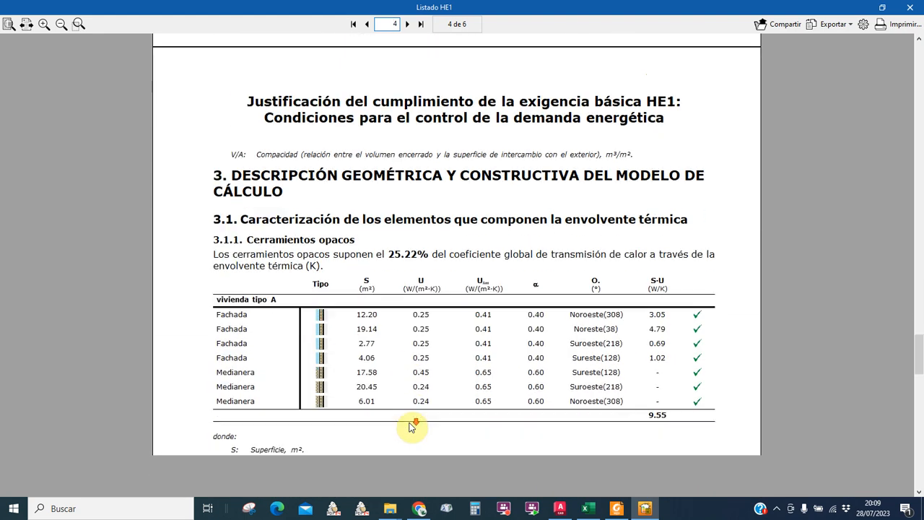
scroll(442, 395, down, 3)
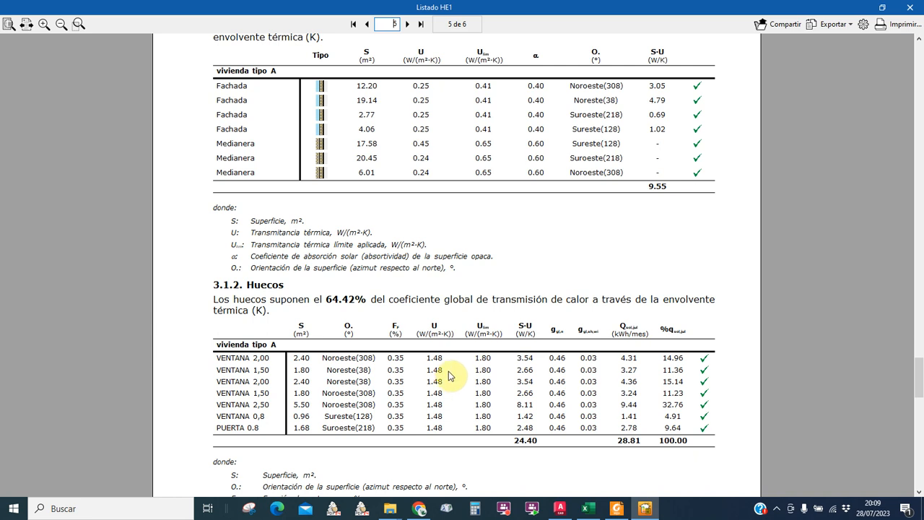
- Check the first total transmittance table in Excel, switch to the facade elevation in AutoCAD and end the active measurement there
click(588, 508)
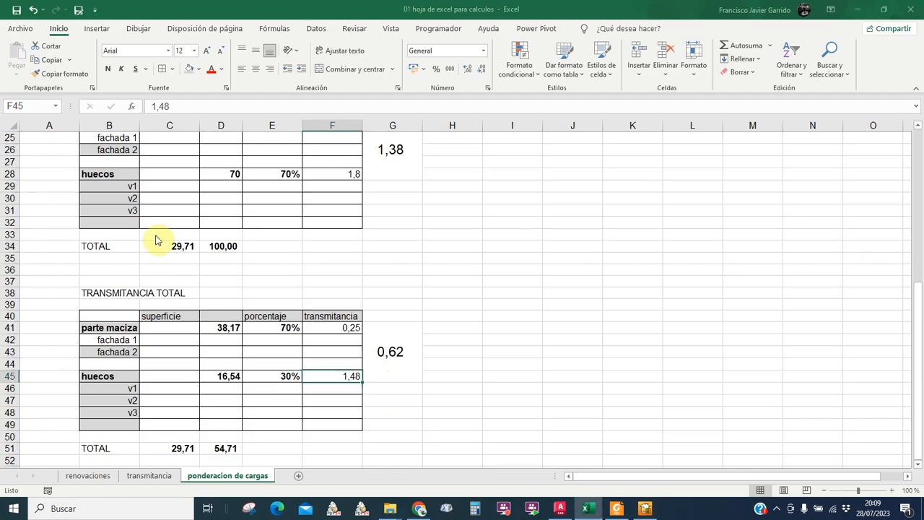
scroll(177, 242, up, 8)
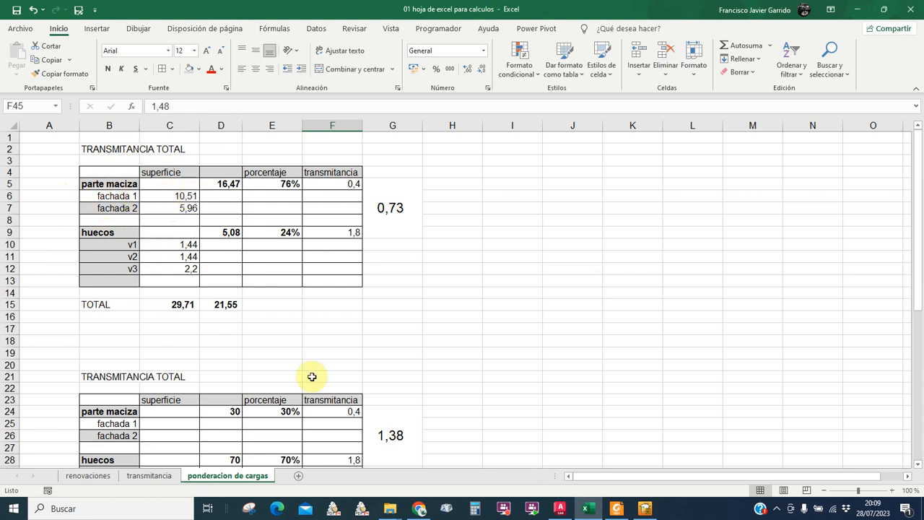
click(562, 508)
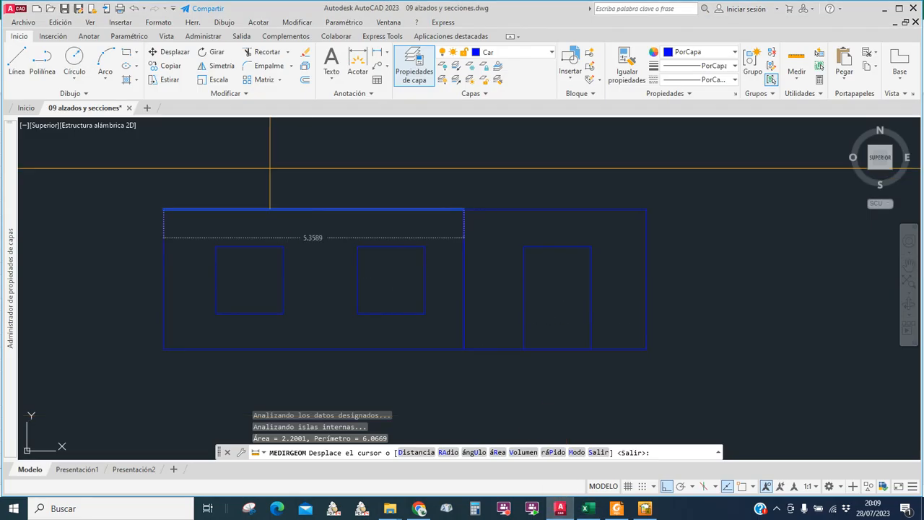
key(Escape)
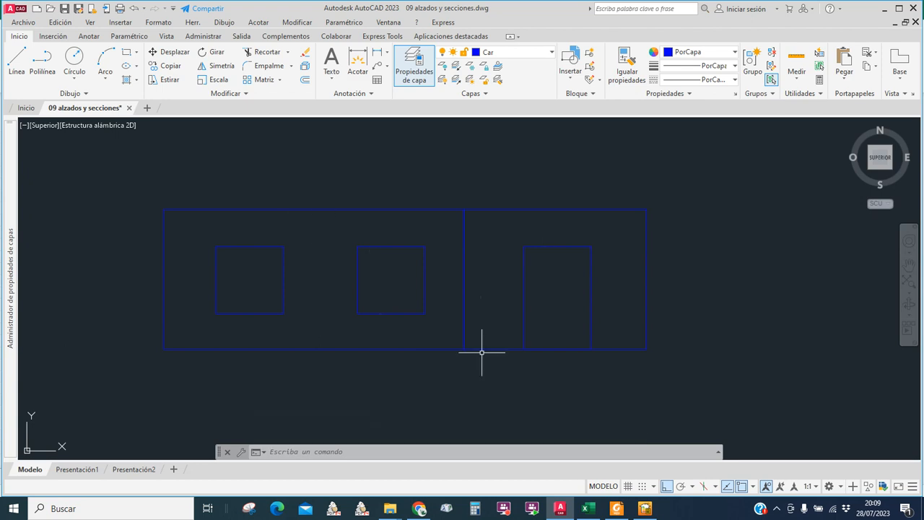
- Switch to Excel and examine the first table's area, percentage and total formulas, solid-part transmittance and weighted transmittance formula in G5
click(583, 509)
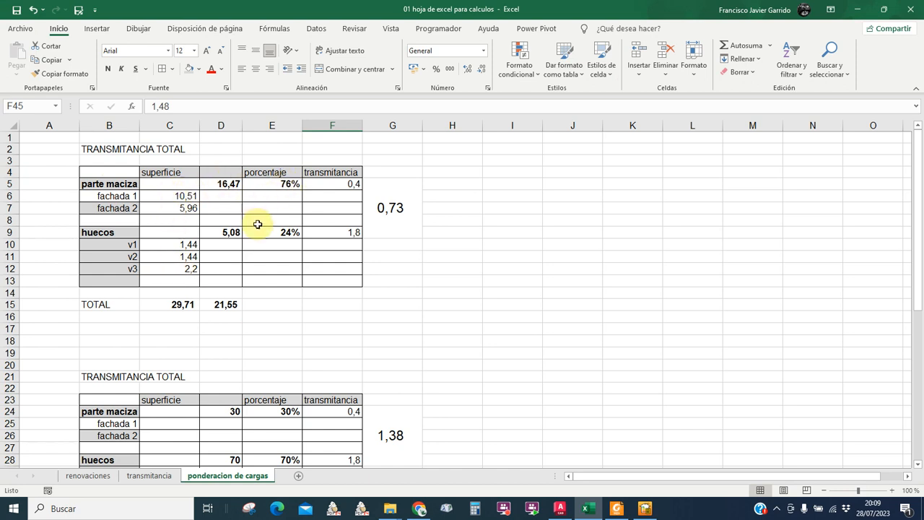
click(276, 183)
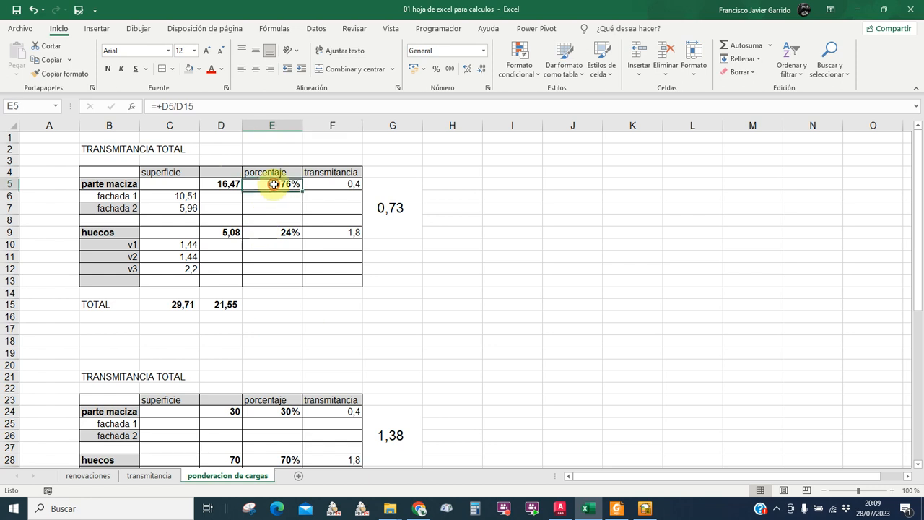
double_click(217, 305)
key(Escape)
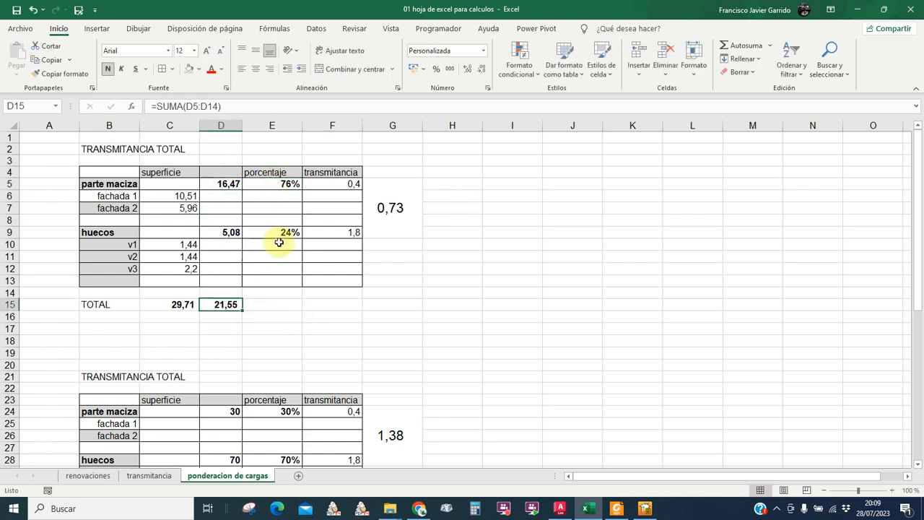
click(278, 182)
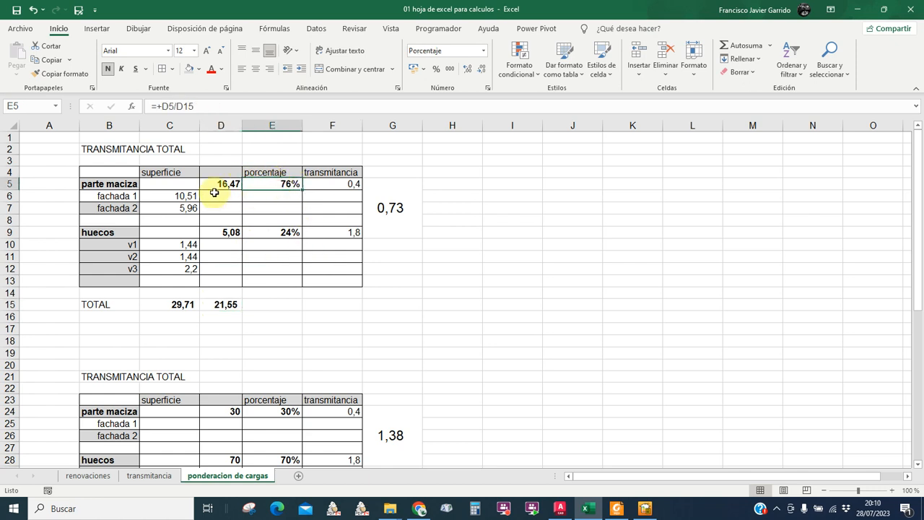
click(217, 182)
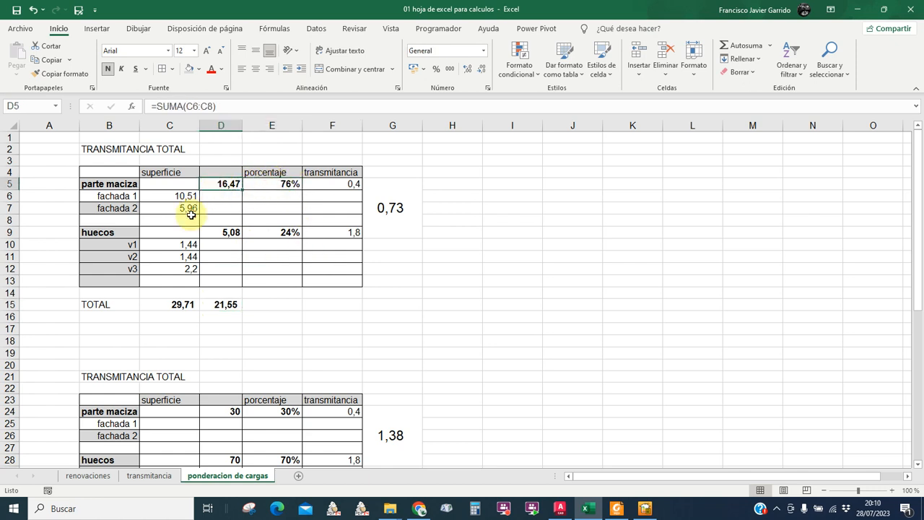
click(281, 231)
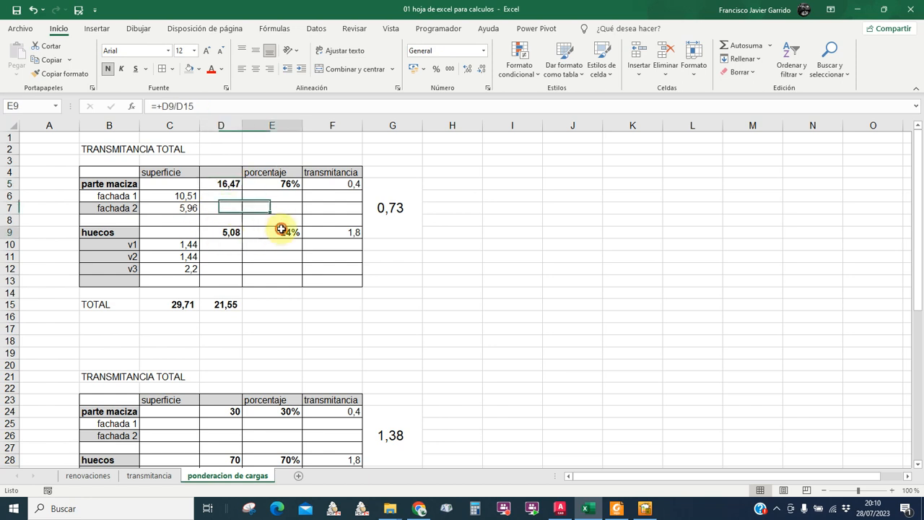
click(215, 233)
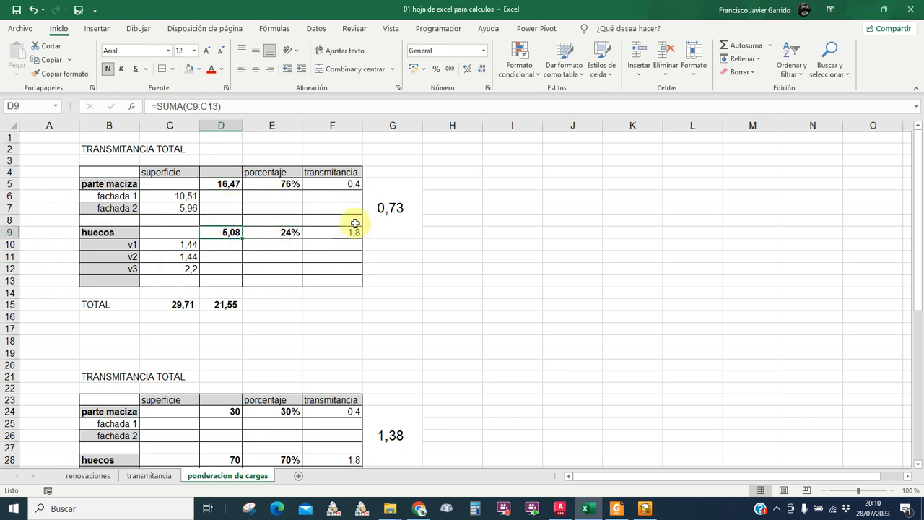
click(309, 184)
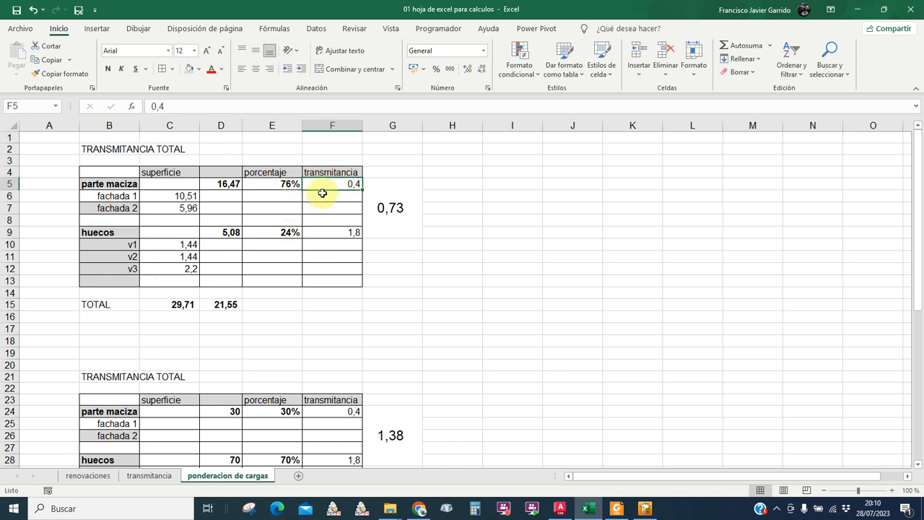
click(390, 208)
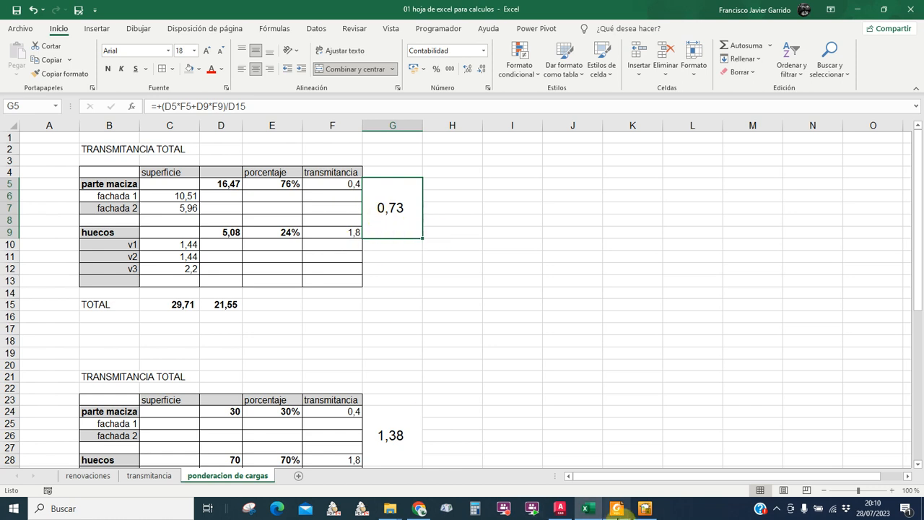
- Return to the HE1 report in CYPETHERM and review the K coefficient breakdown, its pie chart and the solar control and permeability sections
click(645, 508)
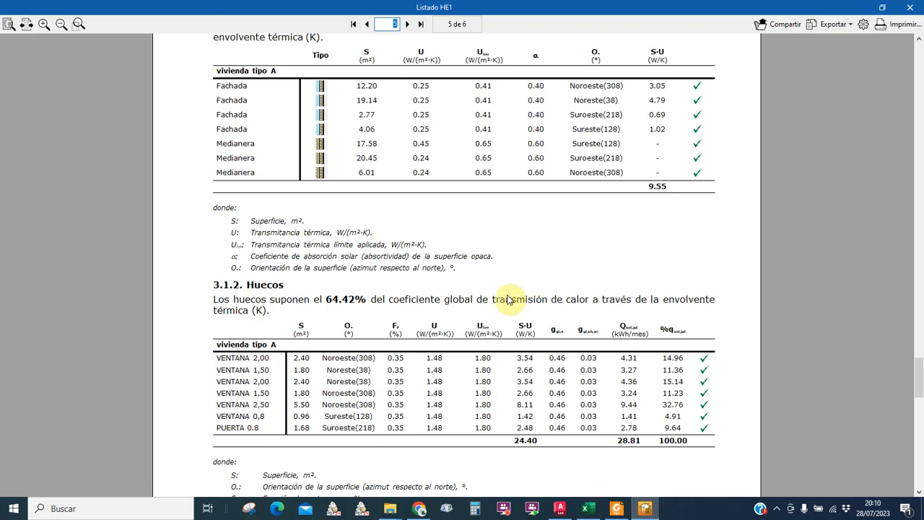
scroll(534, 280, up, 15)
scroll(495, 318, up, 10)
scroll(438, 354, down, 3)
scroll(346, 386, up, 3)
scroll(377, 373, up, 10)
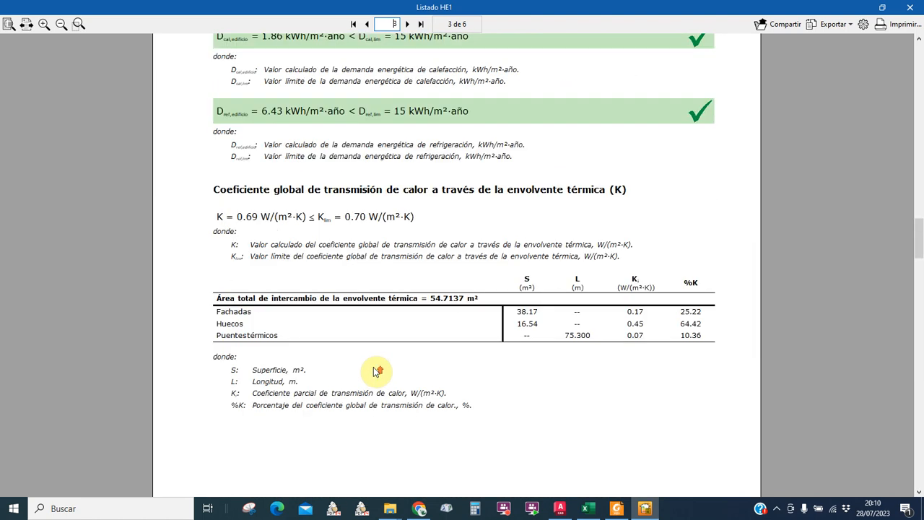
scroll(404, 358, up, 3)
scroll(413, 360, down, 10)
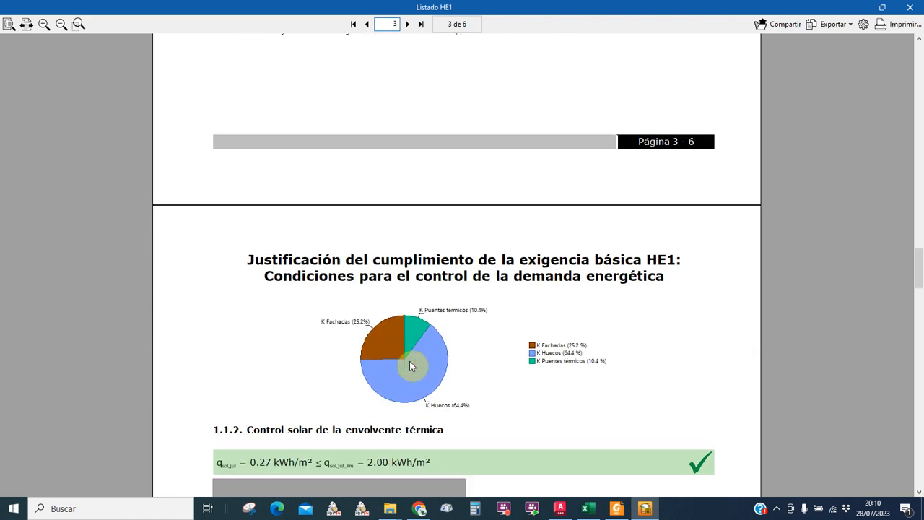
scroll(411, 366, down, 5)
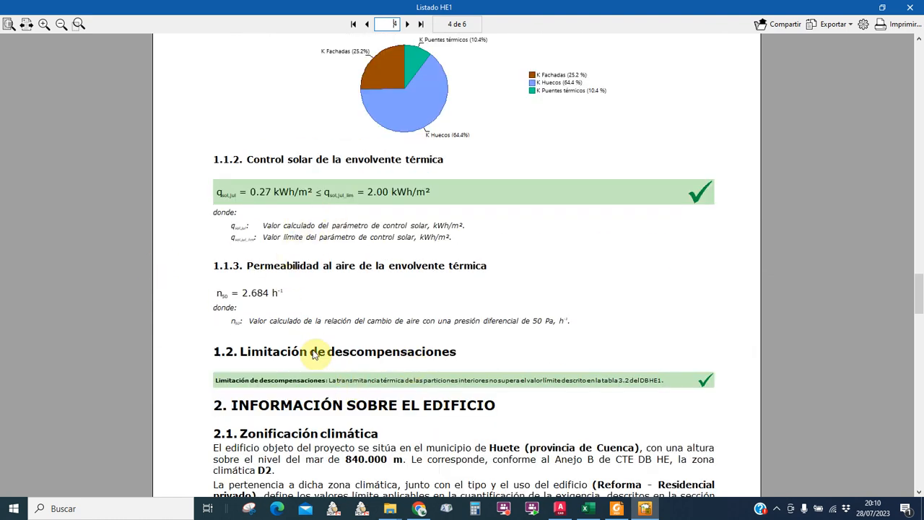
- Review the HE1 report's room grouping, opaque enclosure and openings tables, returning to the global K coefficient breakdown
scroll(349, 345, down, 10)
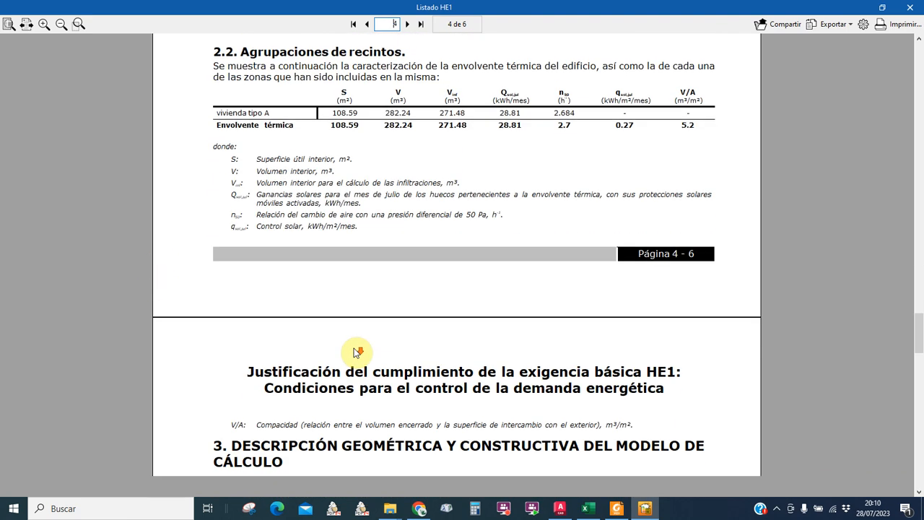
scroll(356, 351, down, 15)
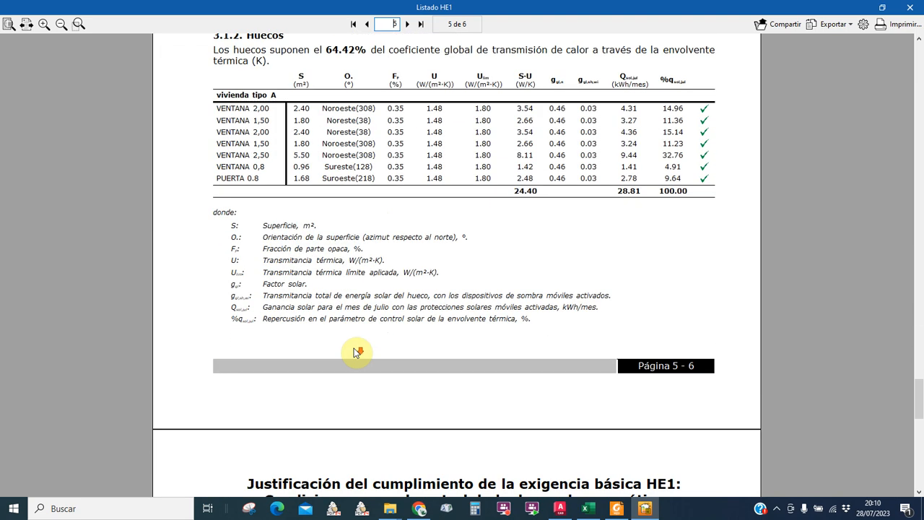
scroll(356, 351, up, 15)
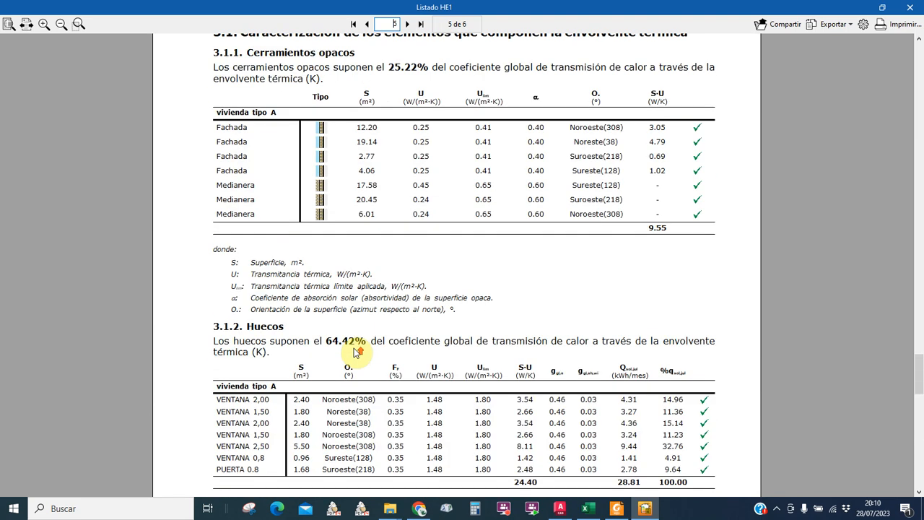
scroll(354, 352, up, 15)
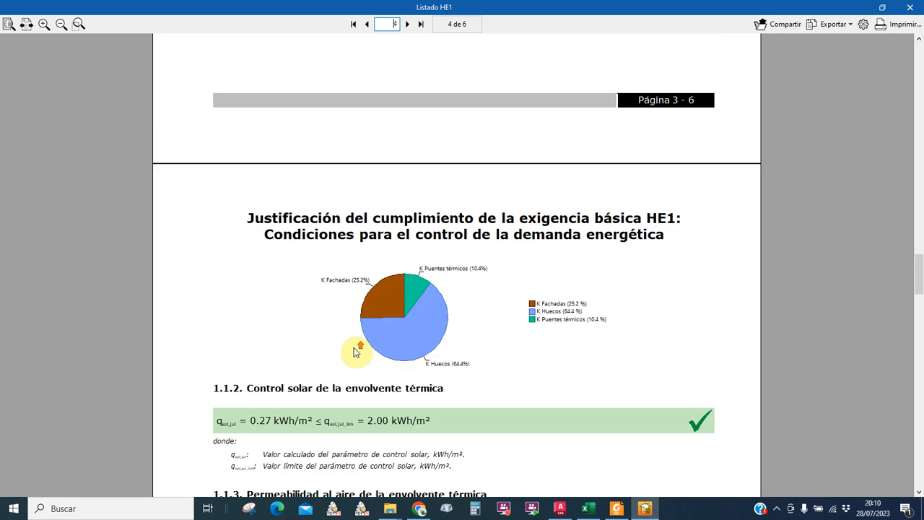
scroll(356, 351, up, 5)
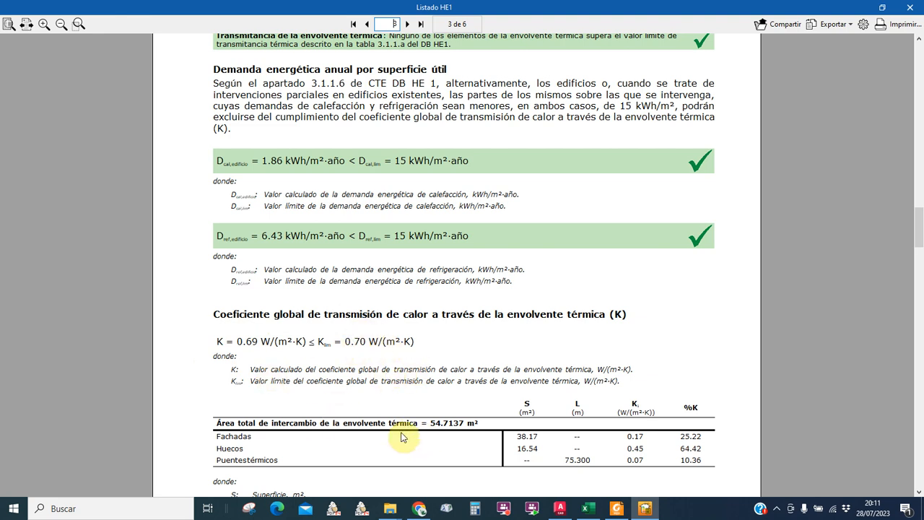
scroll(426, 455, down, 1)
scroll(422, 449, down, 1)
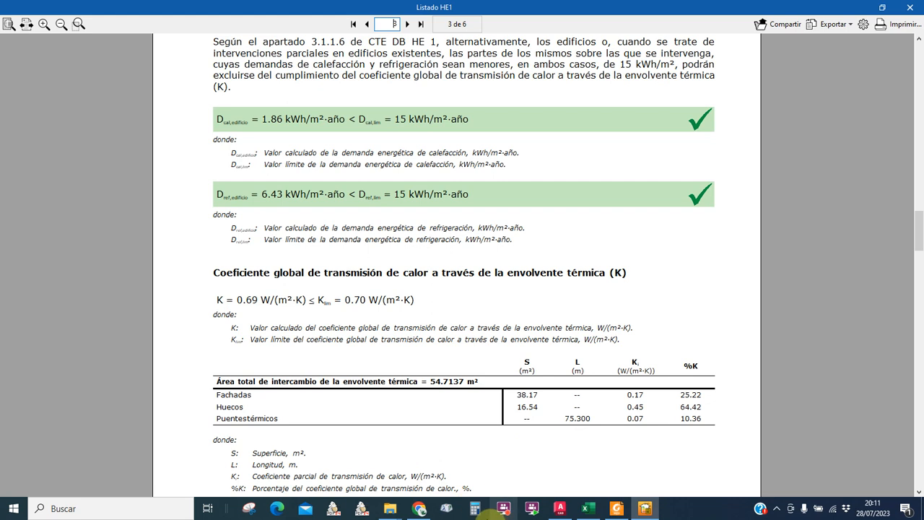
- Switch to AutoCAD and measure the distance between opposite corners of the first facade window
click(647, 511)
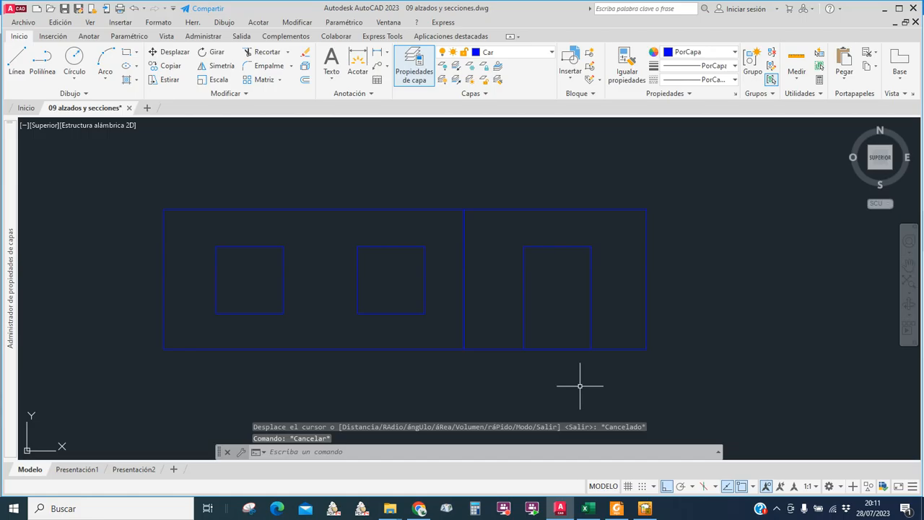
key(Escape)
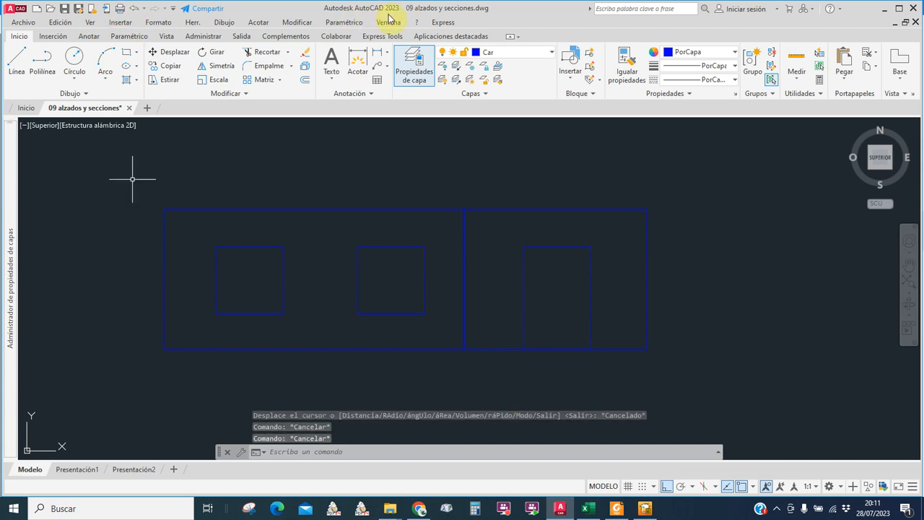
click(802, 63)
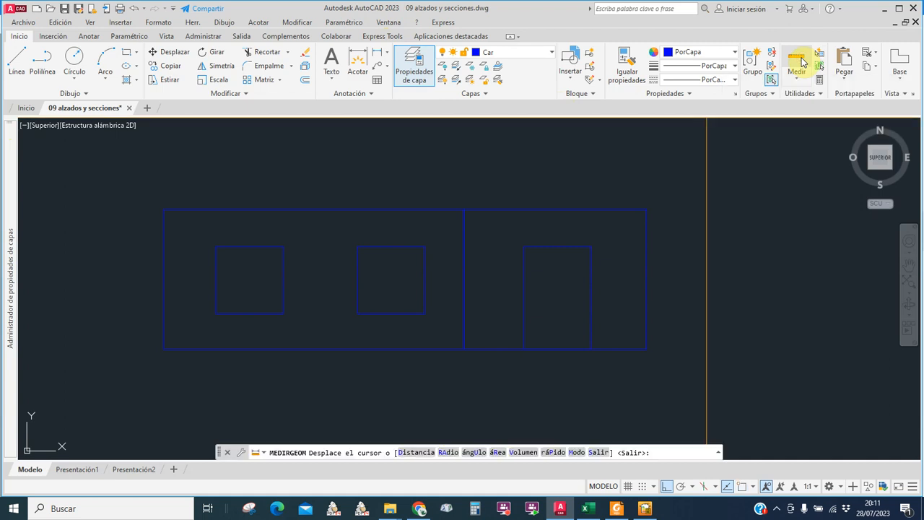
click(797, 81)
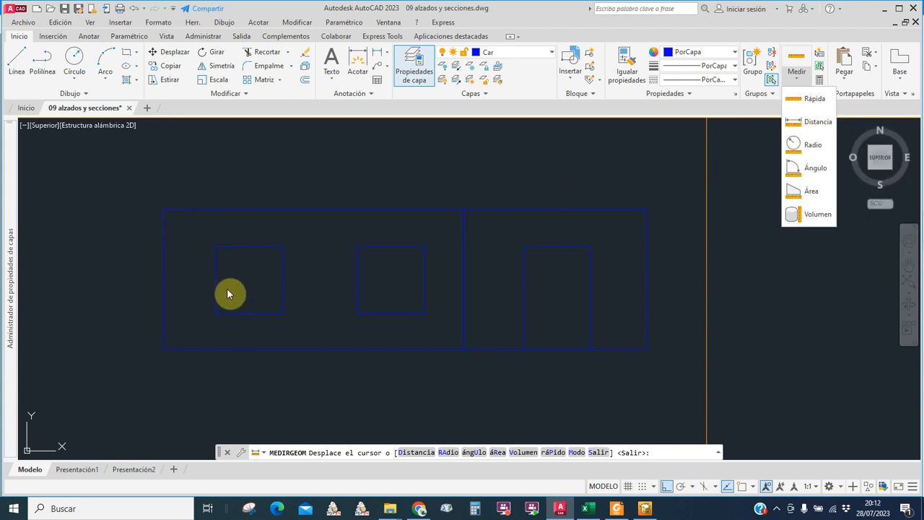
click(802, 122)
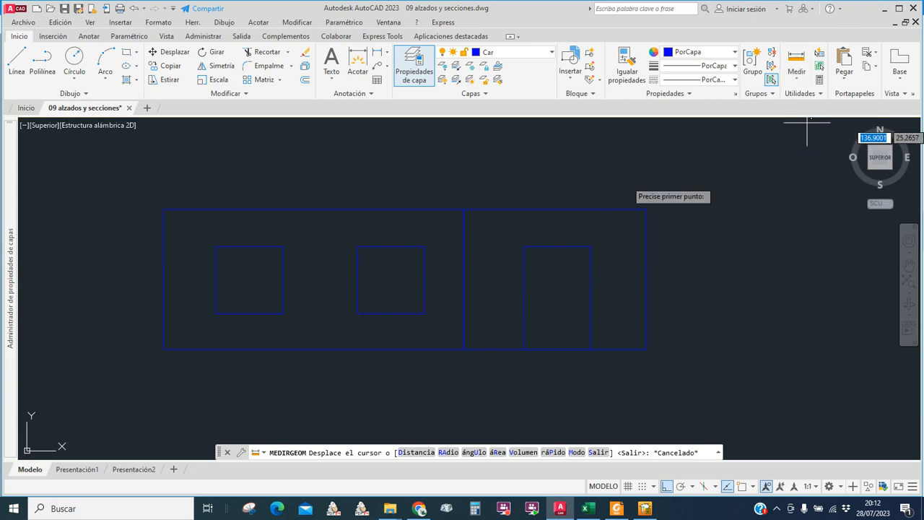
click(215, 250)
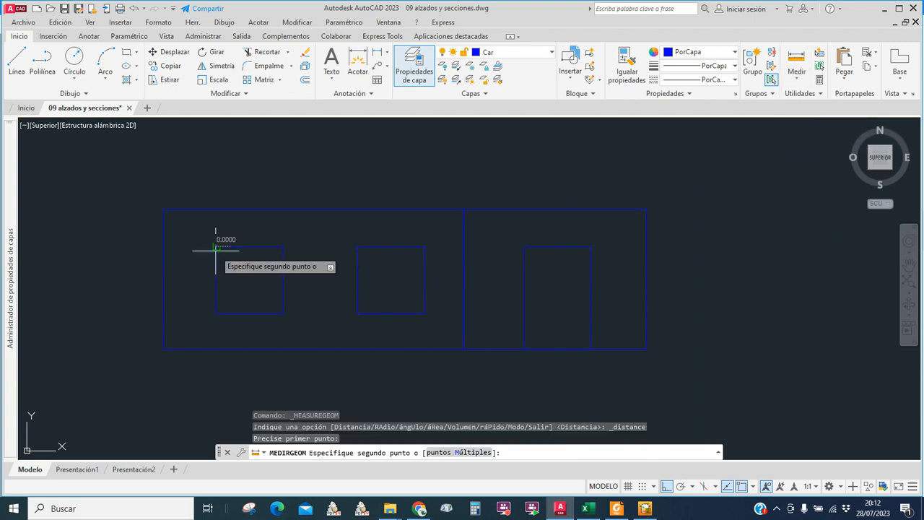
click(283, 312)
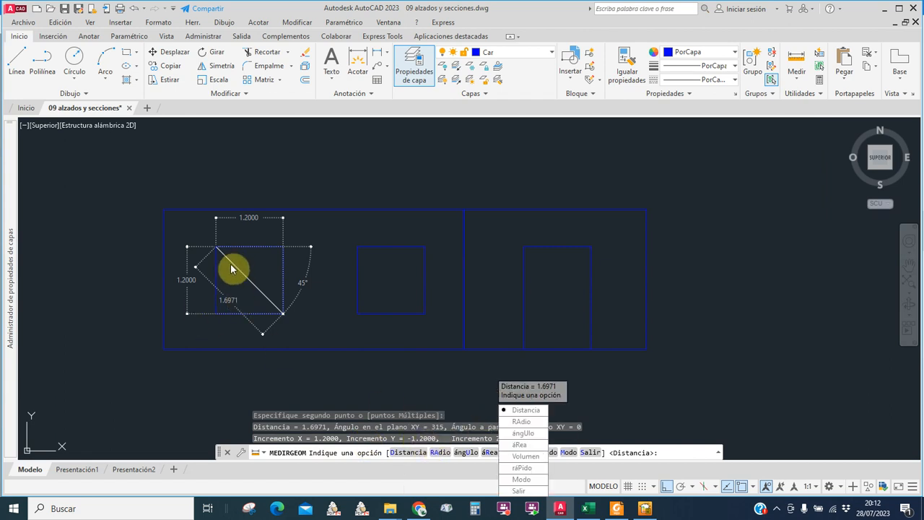
key(Escape)
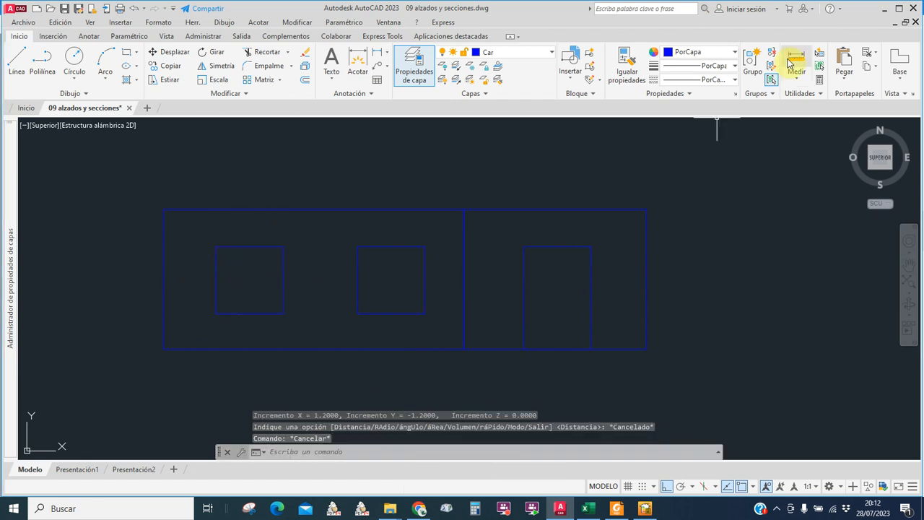
- Quick-measure the areas of the first window and the solid part of the two-window facade
click(797, 78)
click(799, 101)
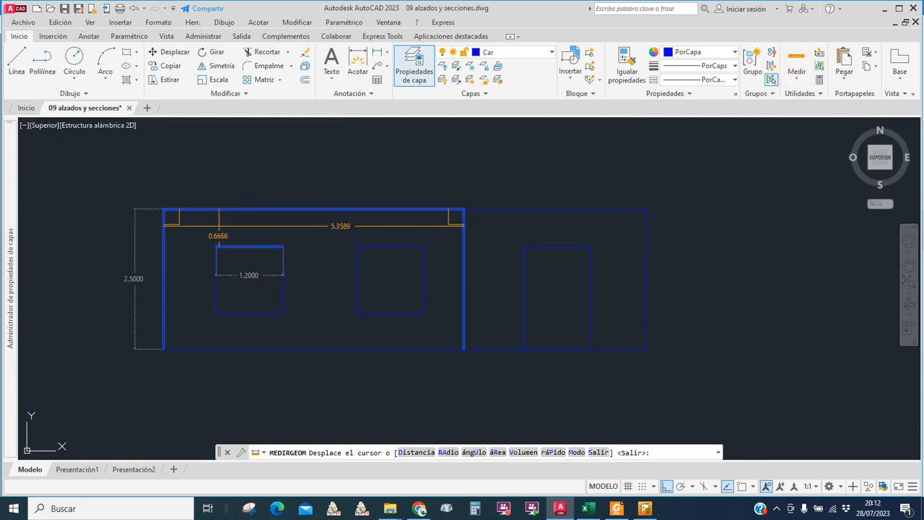
click(249, 285)
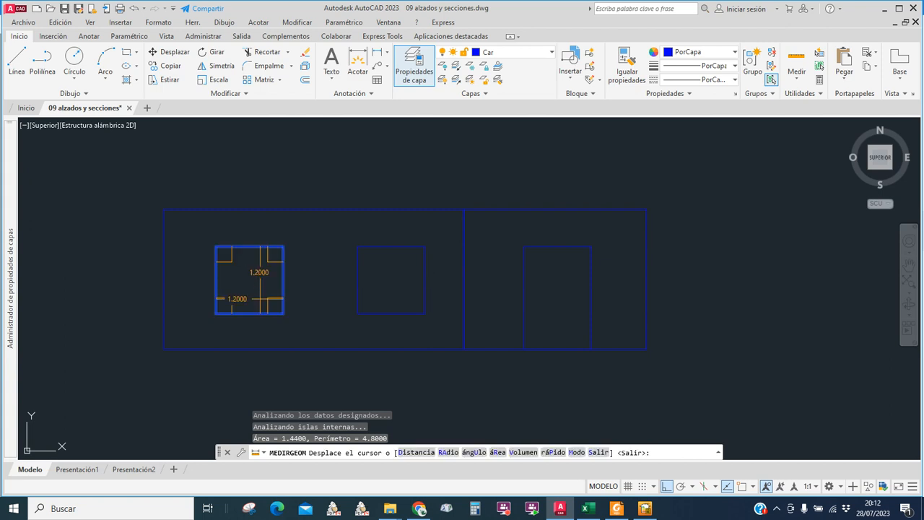
click(211, 228)
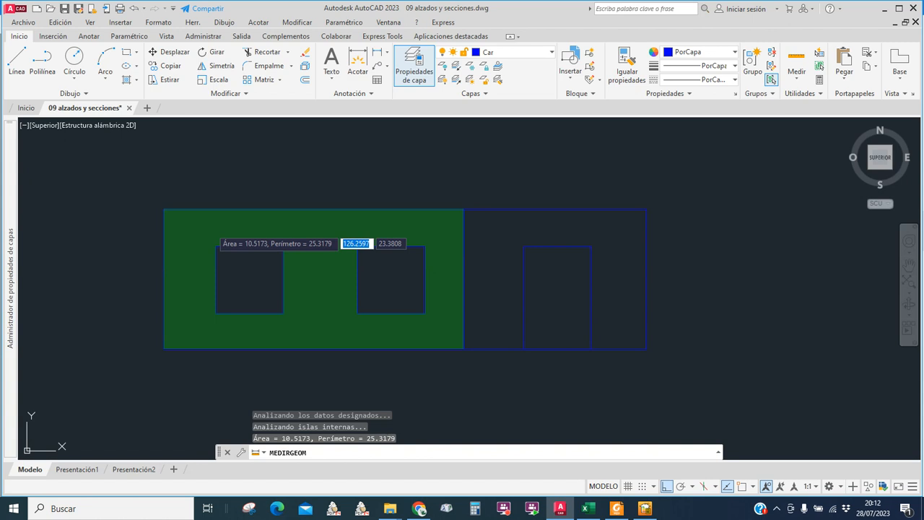
key(Escape)
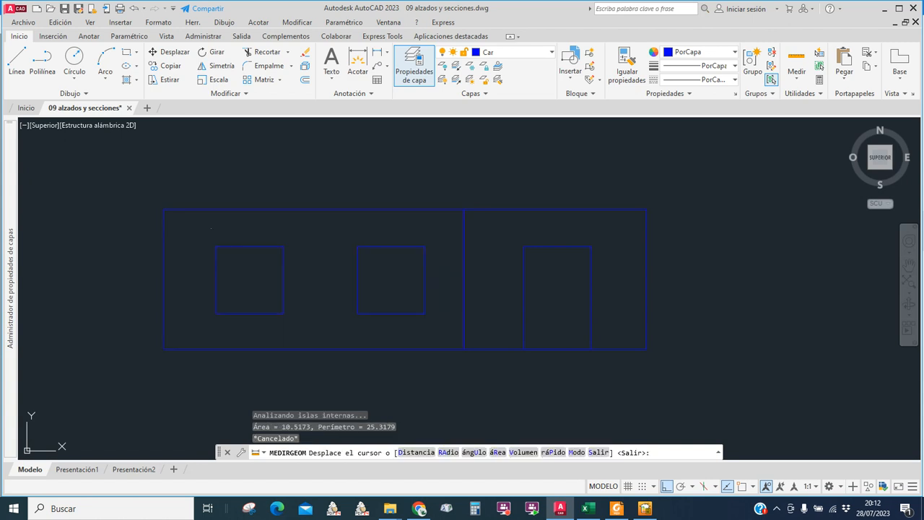
- Check the facade areas in Excel and quick-measure the solid areas of both facades in AutoCAD
click(588, 508)
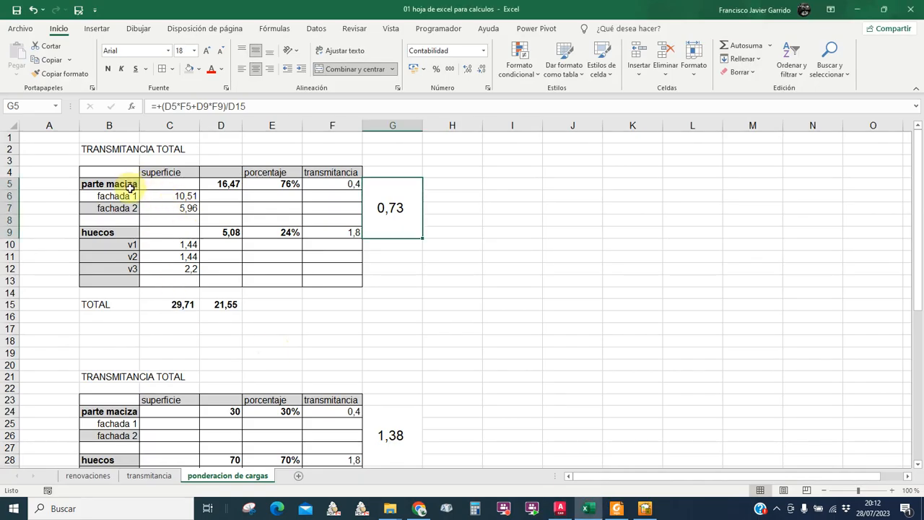
click(560, 508)
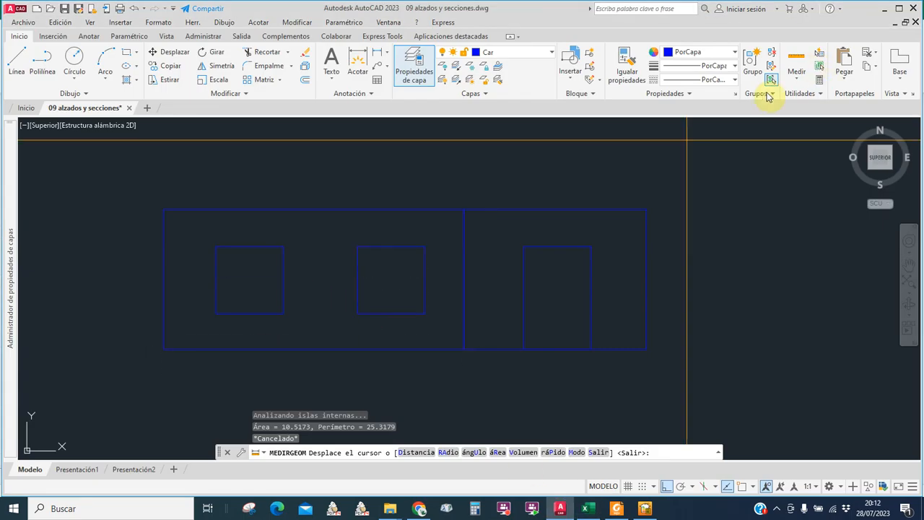
click(253, 227)
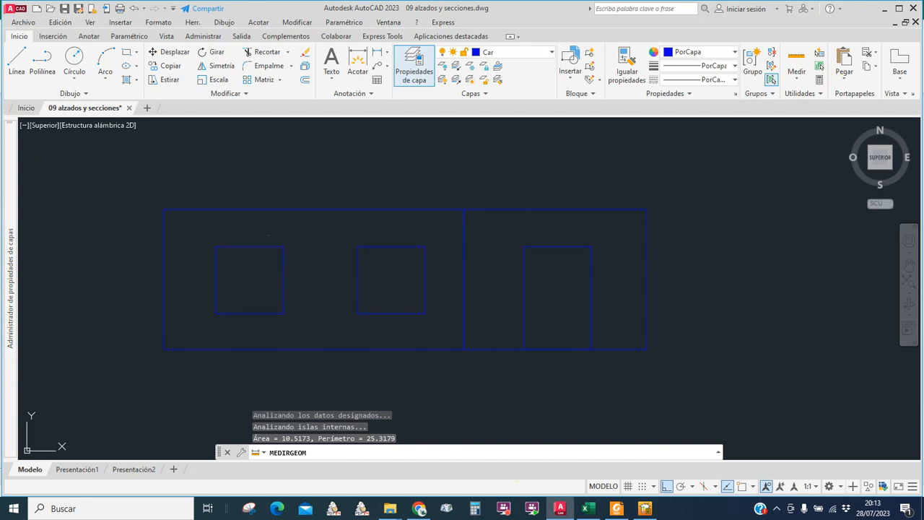
click(256, 234)
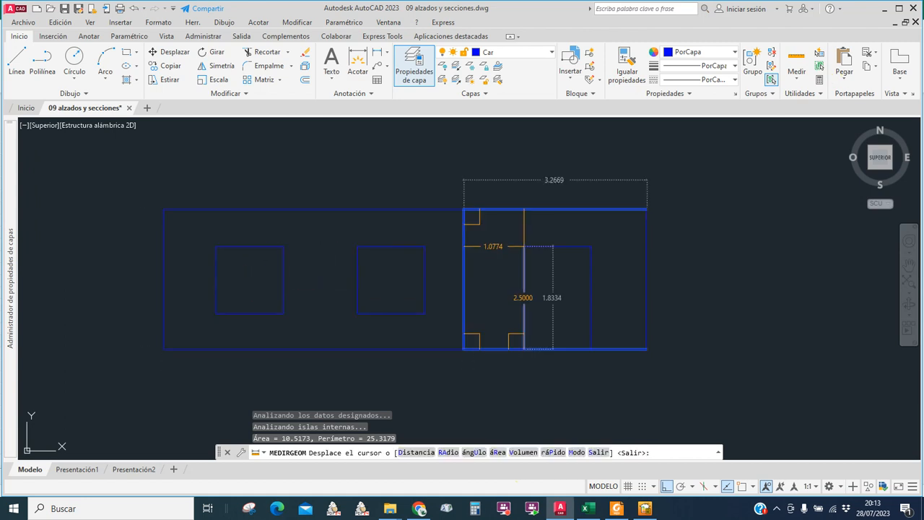
click(525, 241)
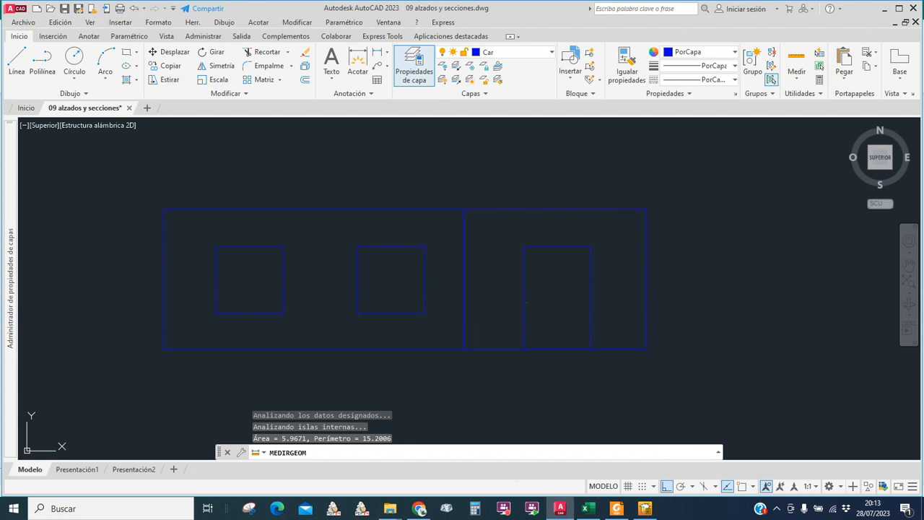
- Switch to Excel, check the area sums in D5, D9 and D15, and clear the redundant total in C15
click(588, 508)
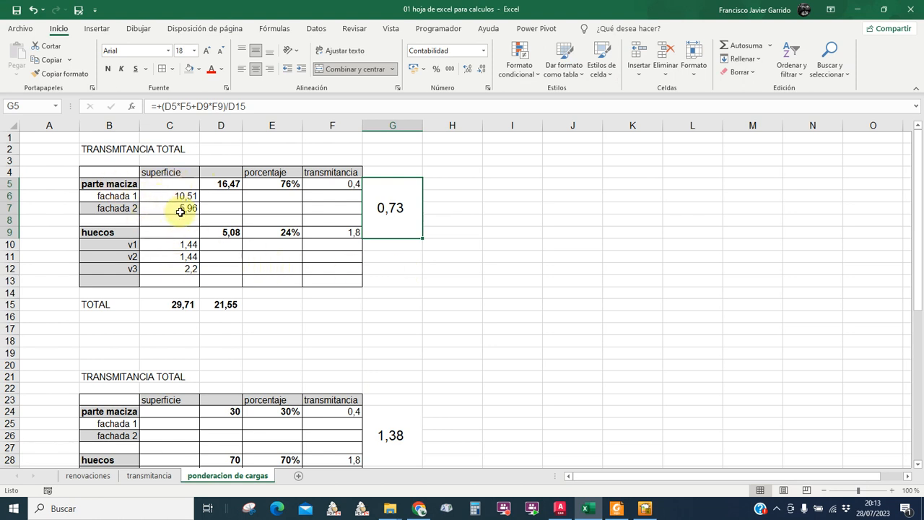
click(227, 182)
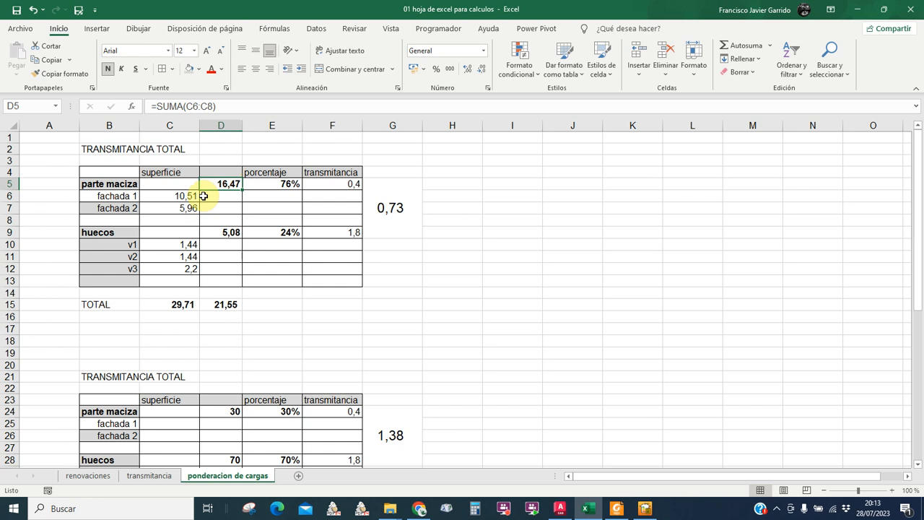
click(211, 231)
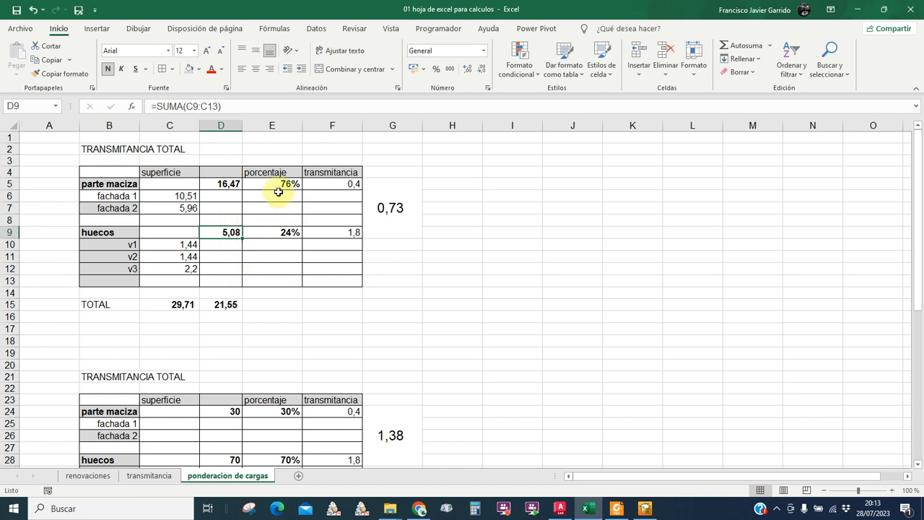
click(214, 305)
click(220, 183)
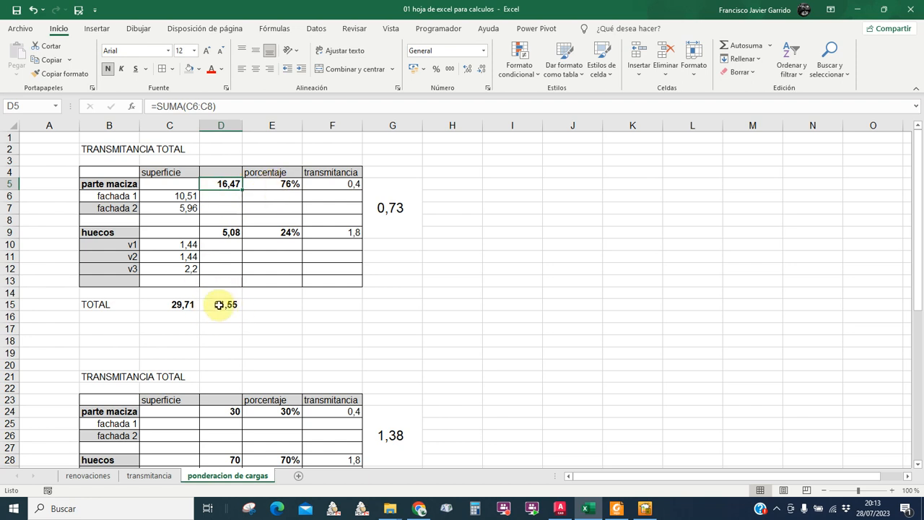
click(176, 305)
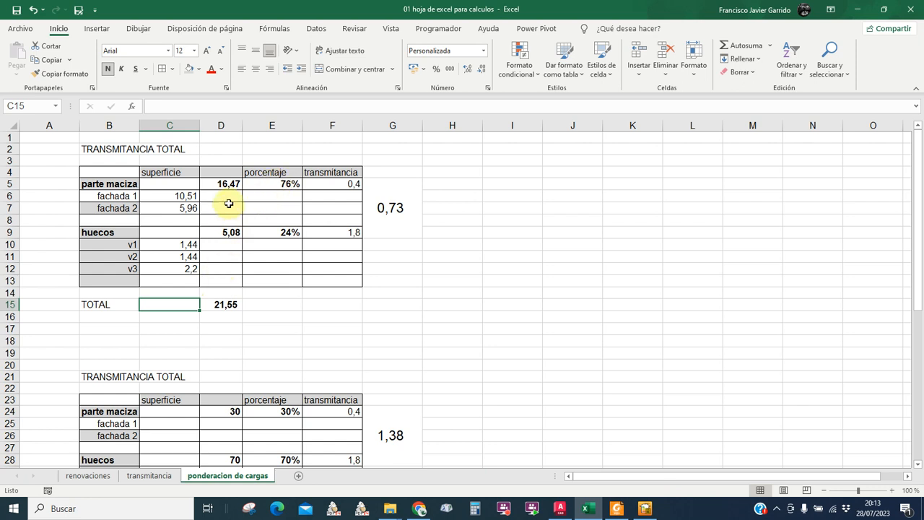
- Examine the percentage formulas for the solid part and the openings in E5 and E9
click(274, 182)
click(276, 231)
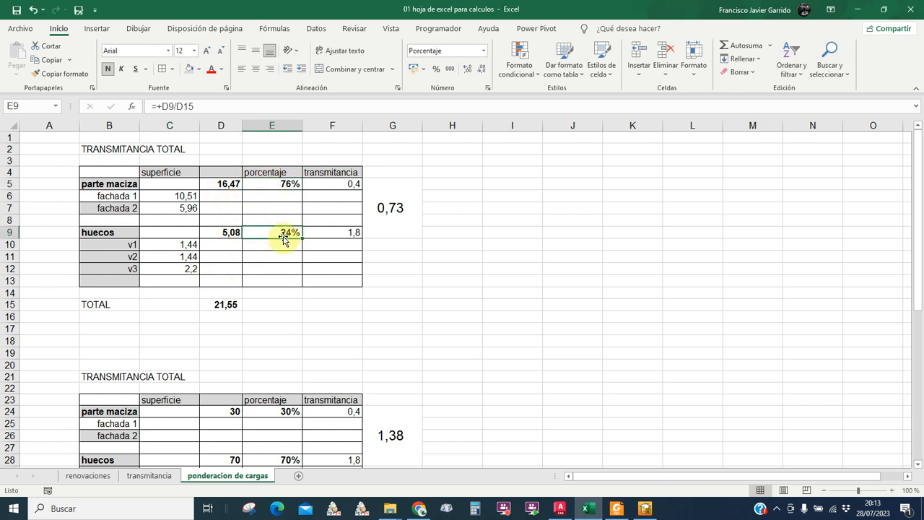
click(452, 269)
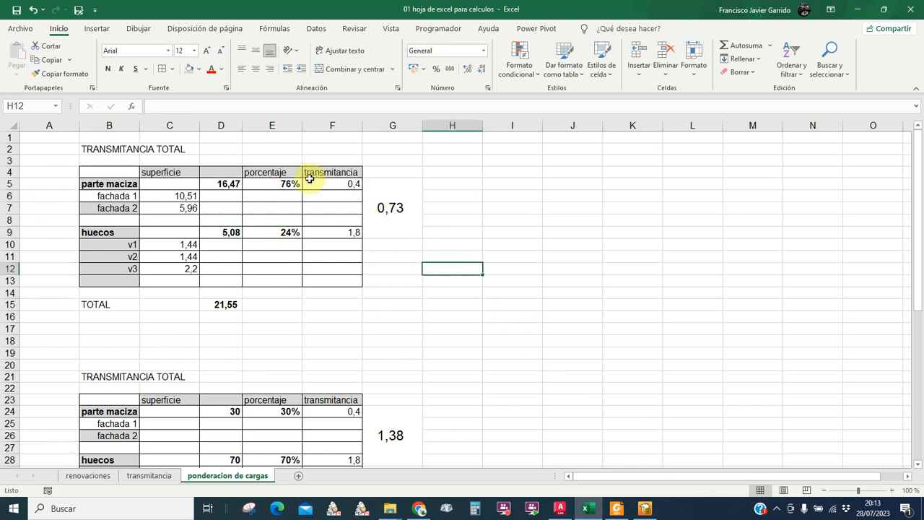
- Select the solid-part transmittance in F5 and consult the winter zone D values in the Anejo E table in Foxit PDF Reader
click(336, 181)
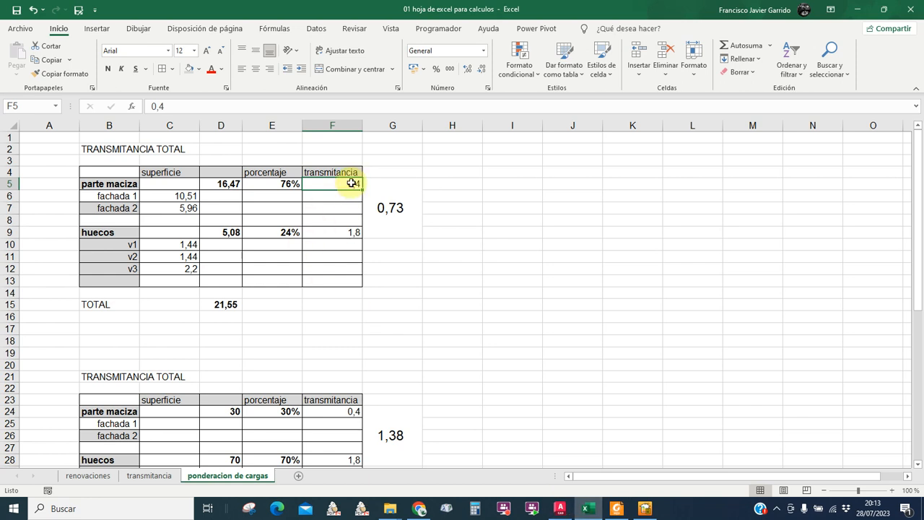
click(615, 508)
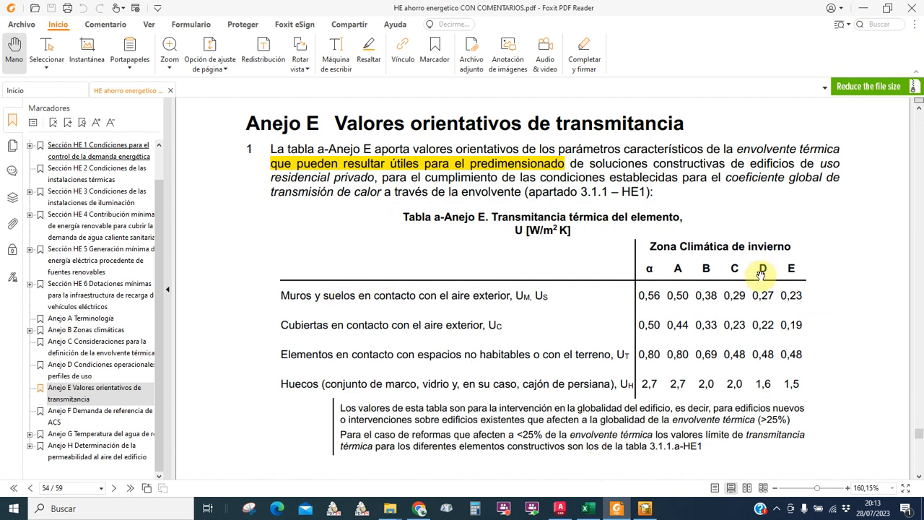
scroll(563, 332, up, 2)
scroll(469, 325, down, 2)
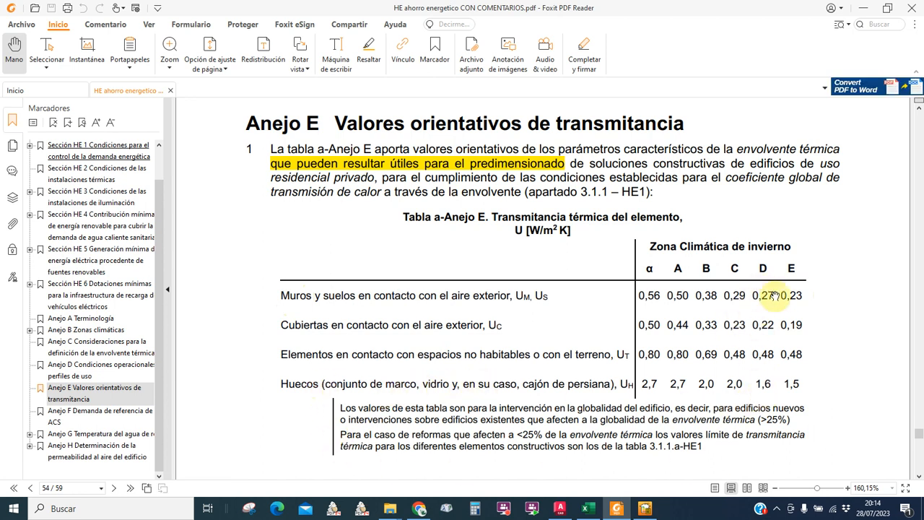
- Switch to Excel and set the first table's solid-part transmittance in F5 to 0,27
click(585, 509)
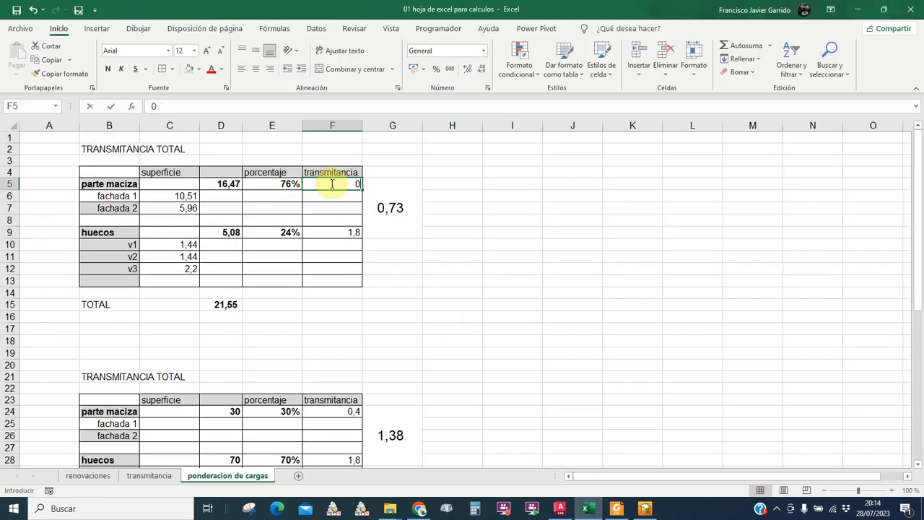
text(0,27)
key(Return)
key(Return)
key(Return)
key(Return)
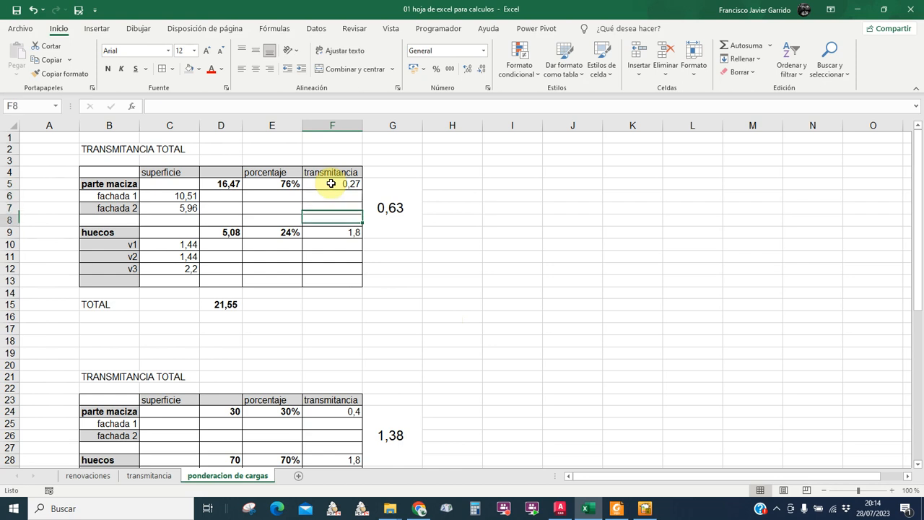
- Set the first table's openings transmittance in F9 to 1,6
text(1,6)
key(Return)
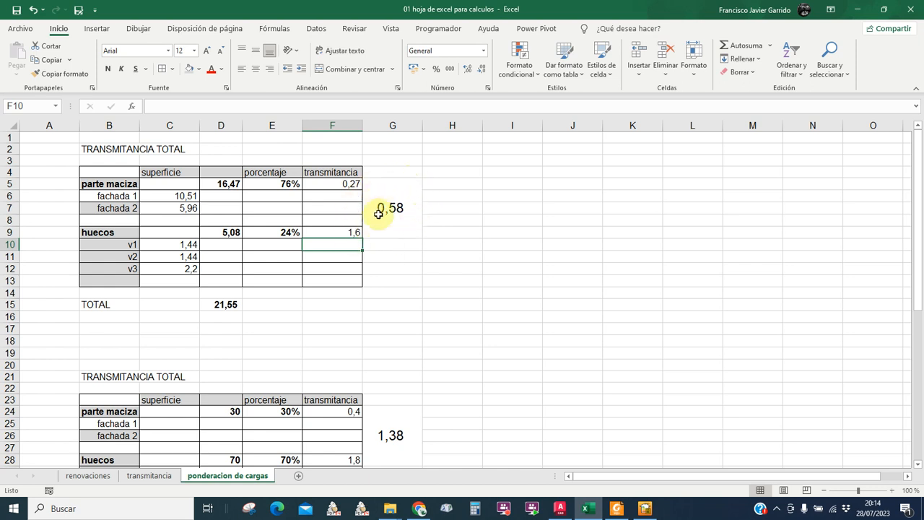
- Compare the HE1 report's global coefficient K with the Anejo E table in Foxit PDF Reader, and consult the report's opaque enclosures table in section 3.1.1
click(645, 509)
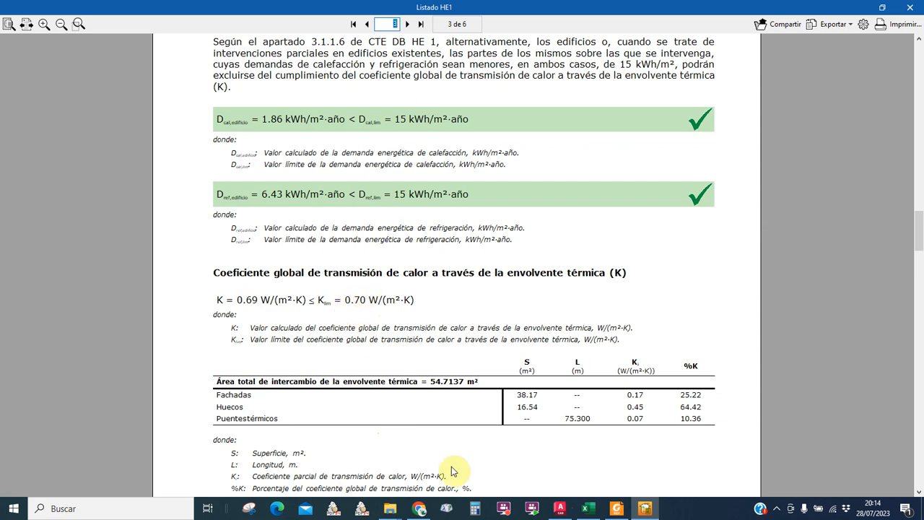
click(612, 510)
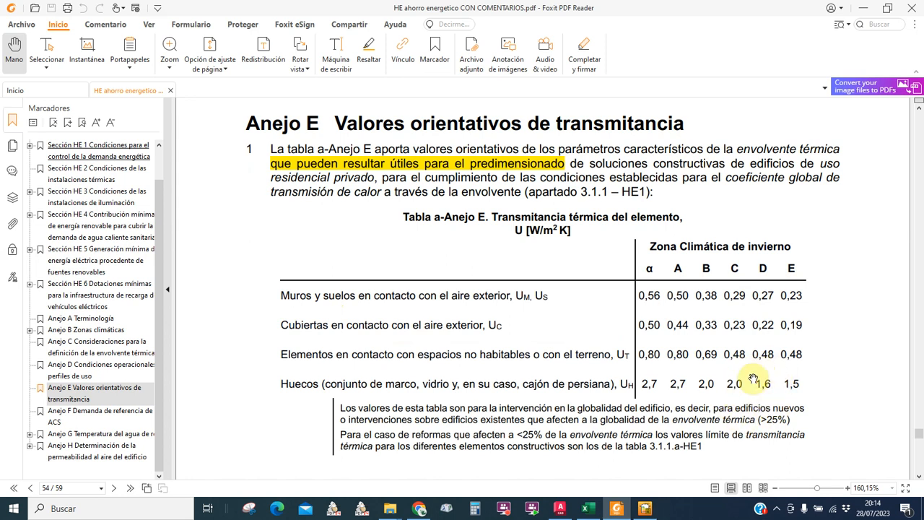
click(647, 510)
scroll(347, 320, down, 10)
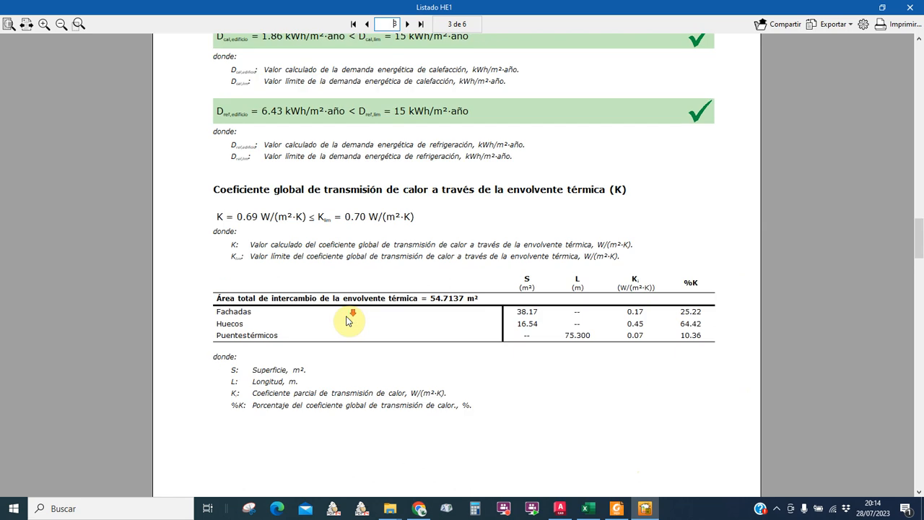
scroll(322, 334, down, 10)
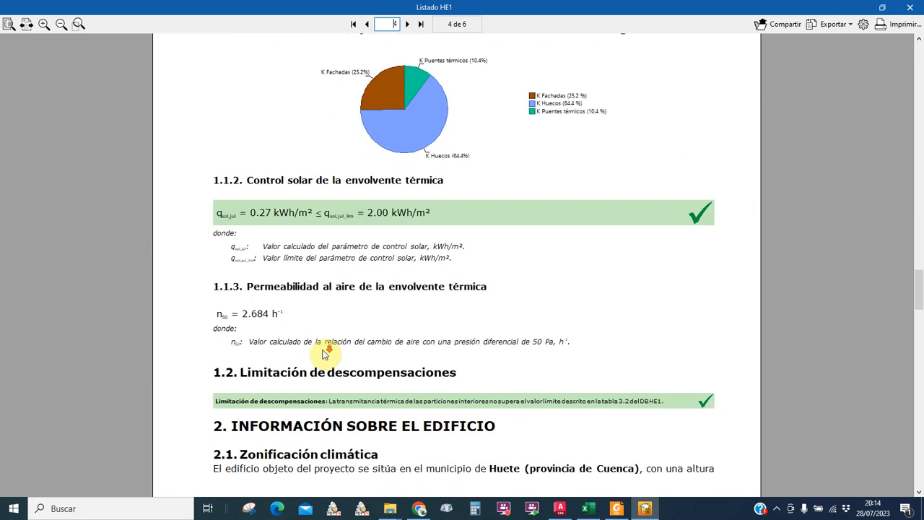
scroll(324, 352, down, 10)
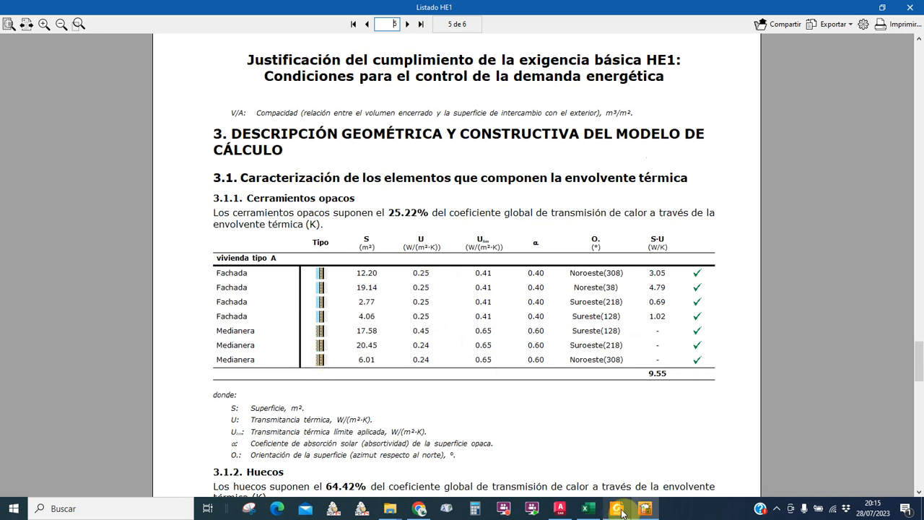
- Compare the window and door transmittances in the HE1 report's section 3.1.2 with the Anejo E guideline values in Foxit PDF Reader
mouse_move(619, 509)
click(628, 437)
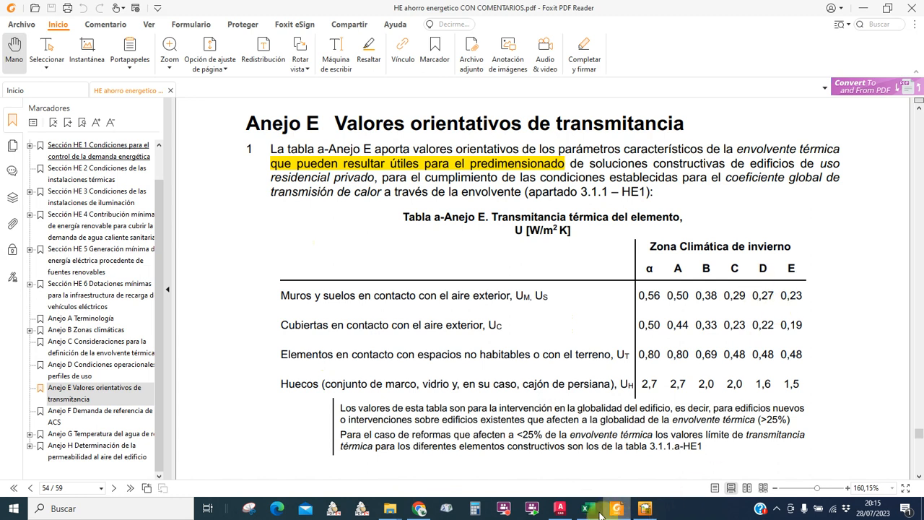
click(645, 509)
scroll(385, 410, down, 5)
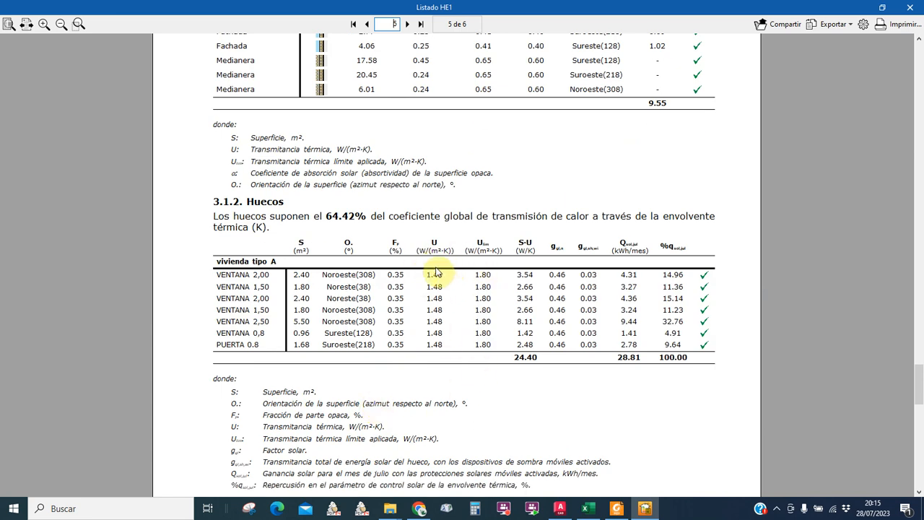
click(619, 511)
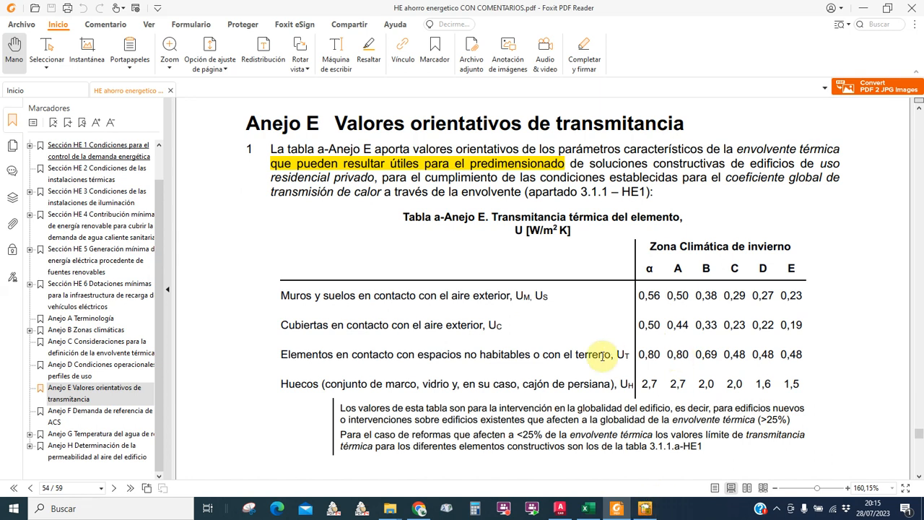
scroll(545, 379, up, 2)
scroll(545, 390, down, 3)
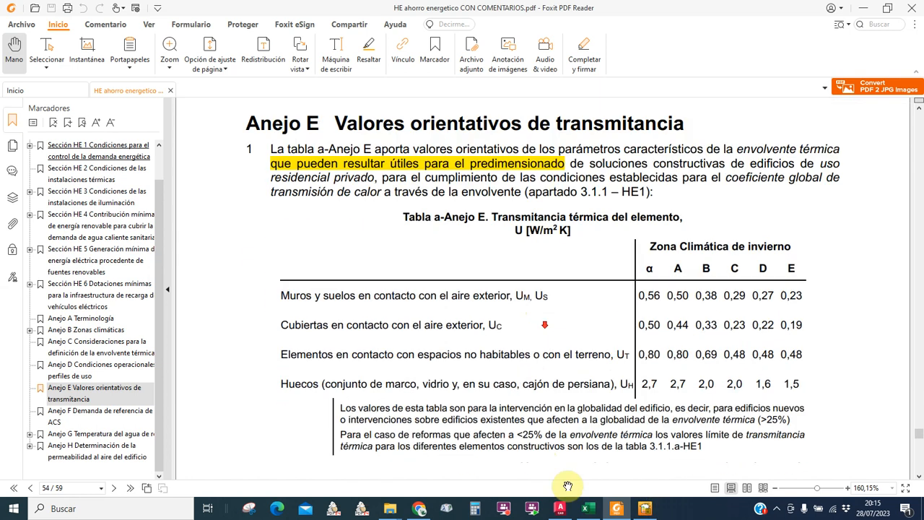
- Switch to the HE1 report and review the opaque enclosures, the climate zoning in section 2.1 and the global coefficient K table
click(644, 508)
scroll(346, 292, up, 3)
scroll(346, 292, down, 2)
scroll(345, 293, up, 10)
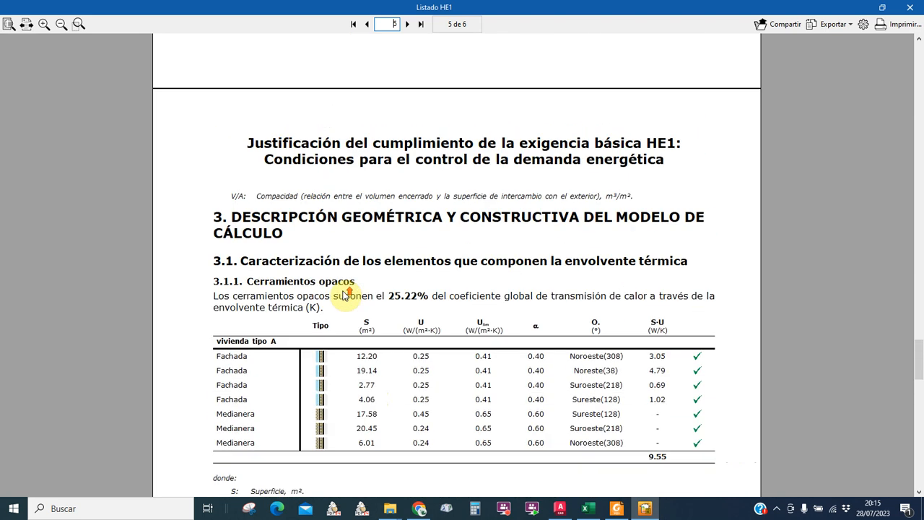
scroll(345, 292, up, 5)
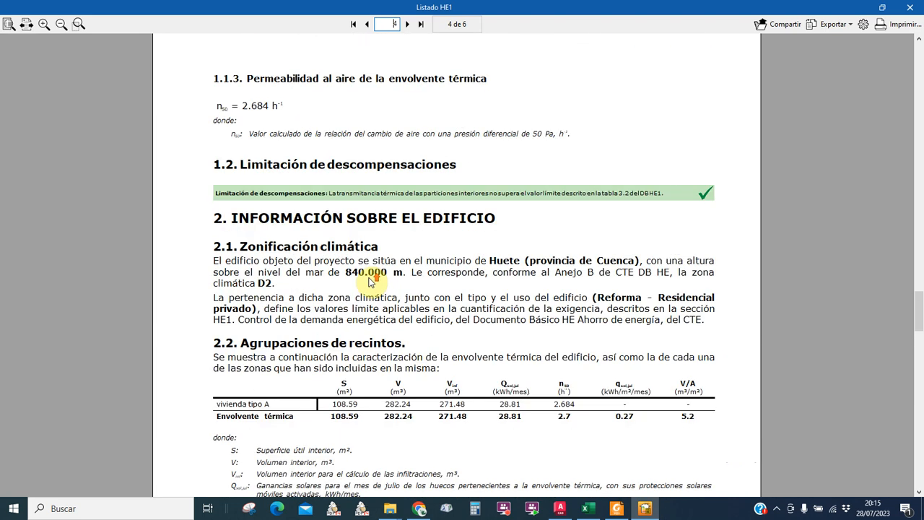
scroll(368, 330, down, 8)
scroll(369, 340, up, 8)
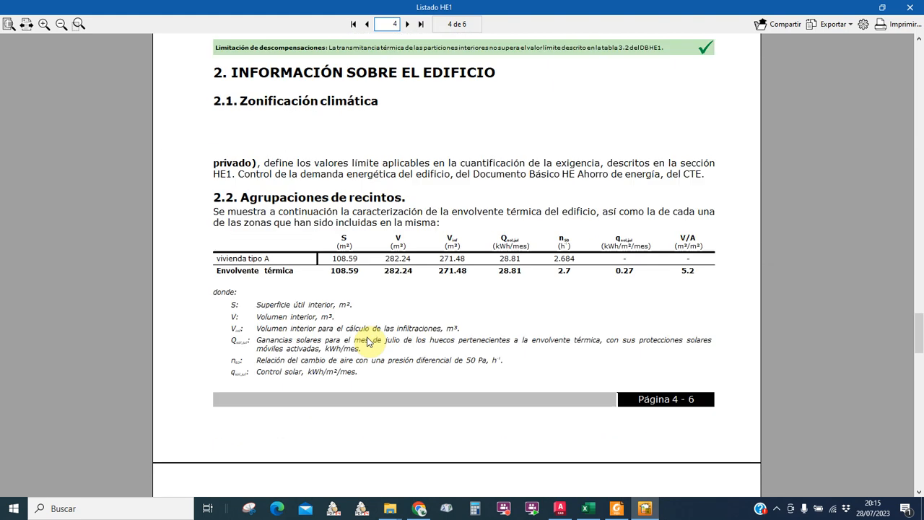
scroll(368, 340, up, 8)
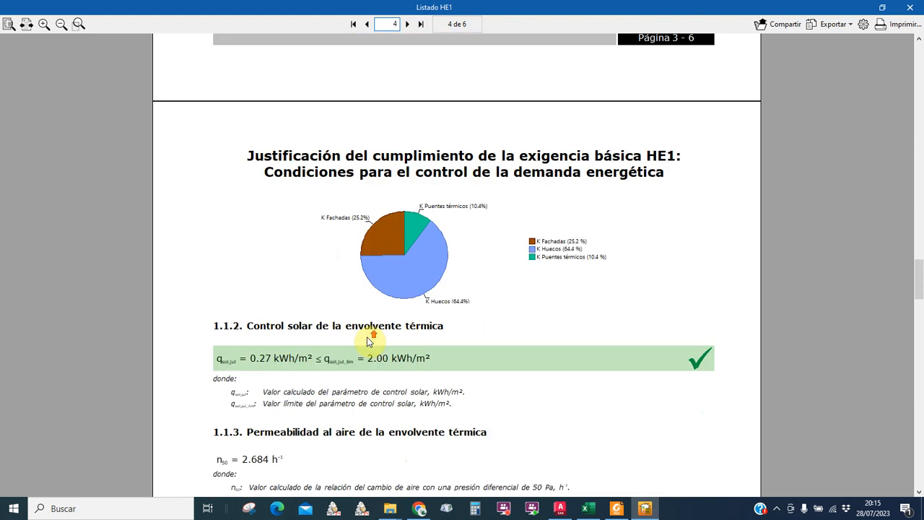
scroll(368, 342, up, 2)
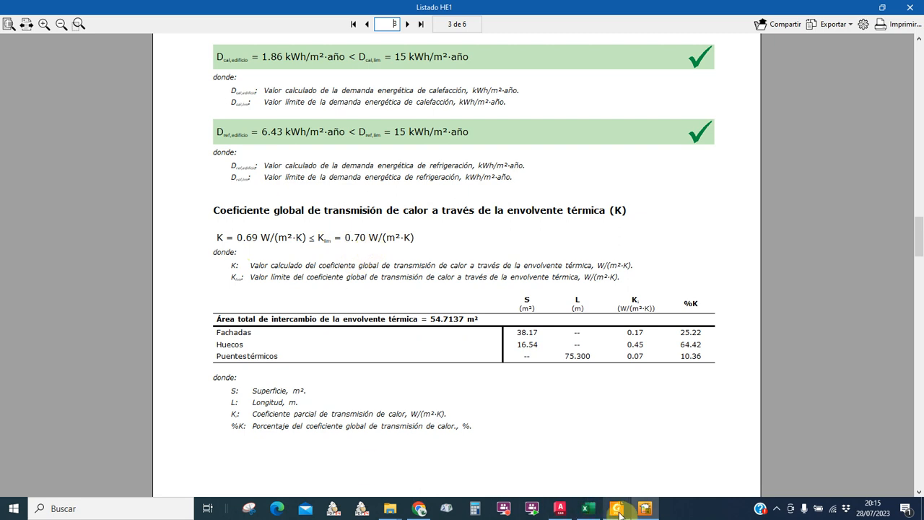
- Switch to Excel, check the solid-part transmittance in F5, and look over the total transmittance tables on the ponderacion de cargas sheet
click(588, 508)
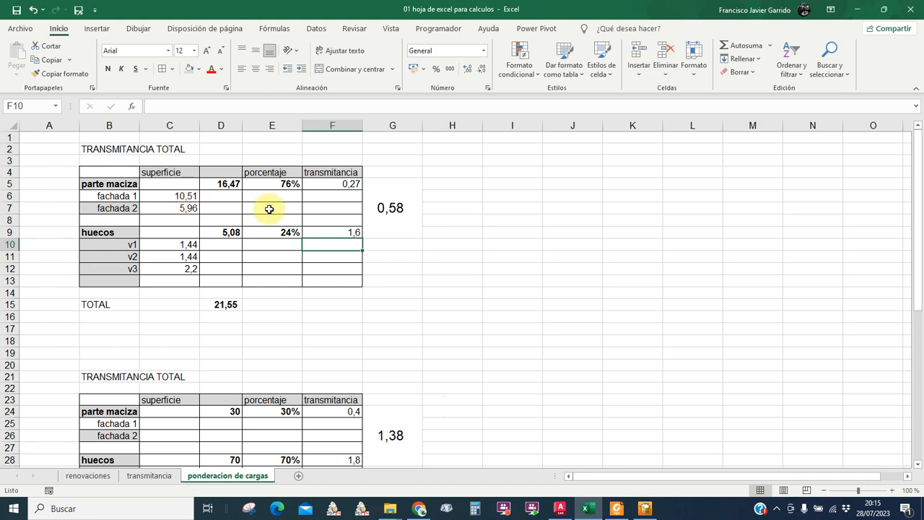
click(397, 210)
click(341, 184)
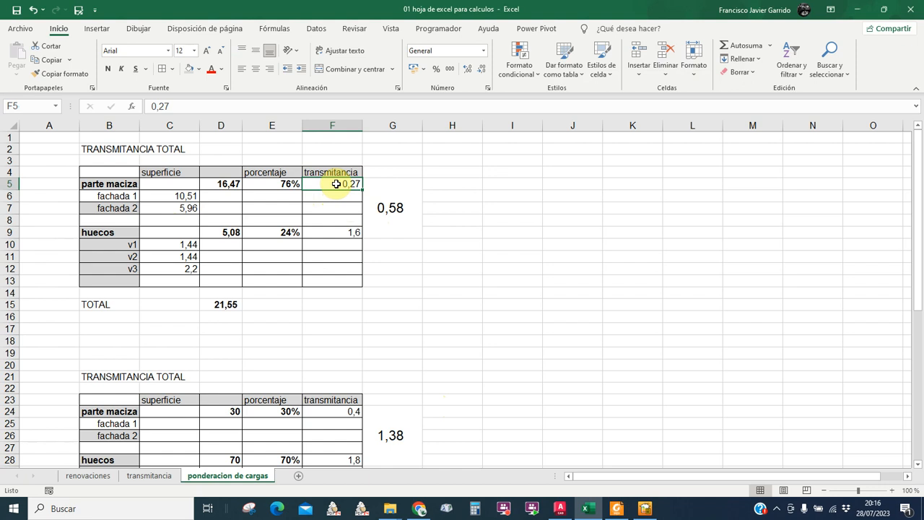
scroll(413, 387, down, 2)
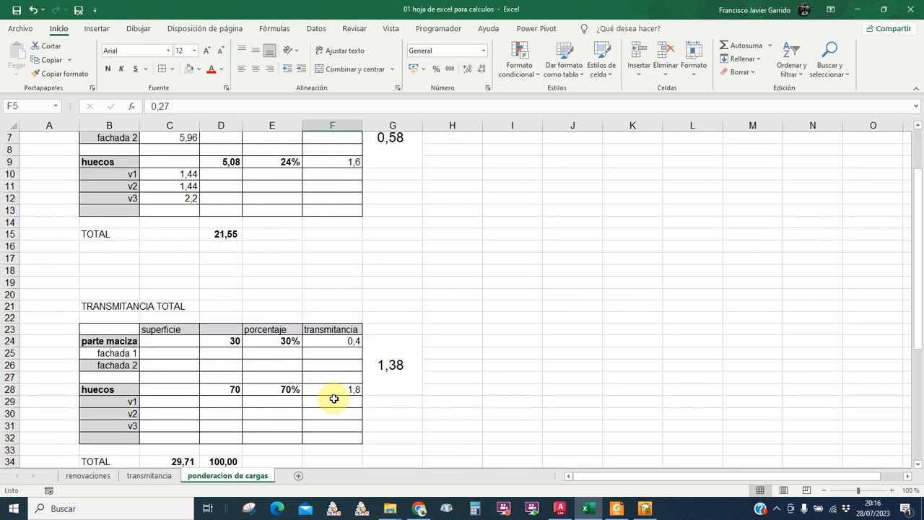
scroll(334, 402, up, 2)
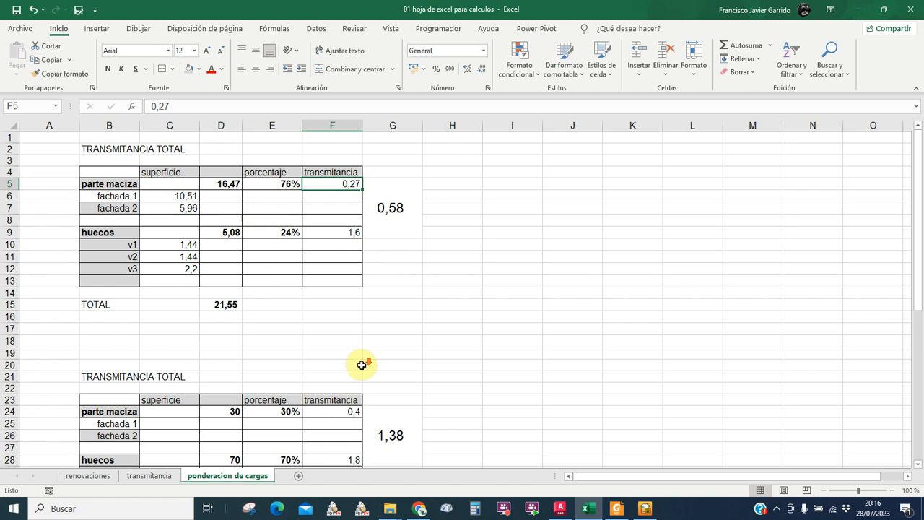
scroll(361, 363, down, 3)
scroll(248, 358, down, 6)
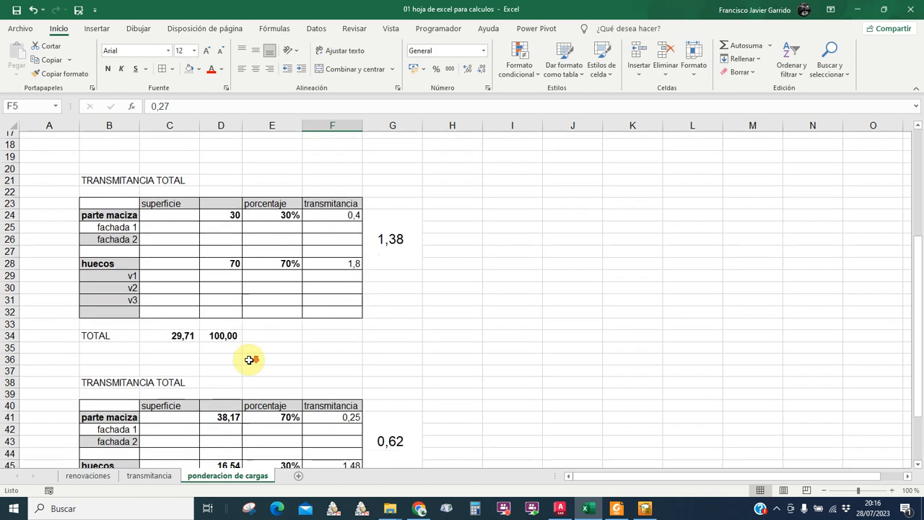
scroll(248, 357, up, 3)
scroll(249, 358, up, 6)
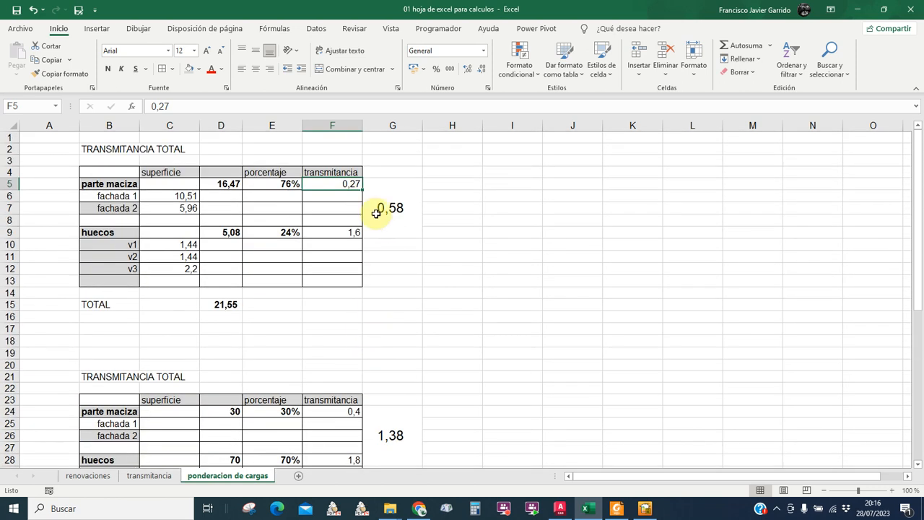
- Examine the weighted transmittance formula in G5 and the area and transmittance cells it uses, D5, F5, D9 and F9
click(398, 209)
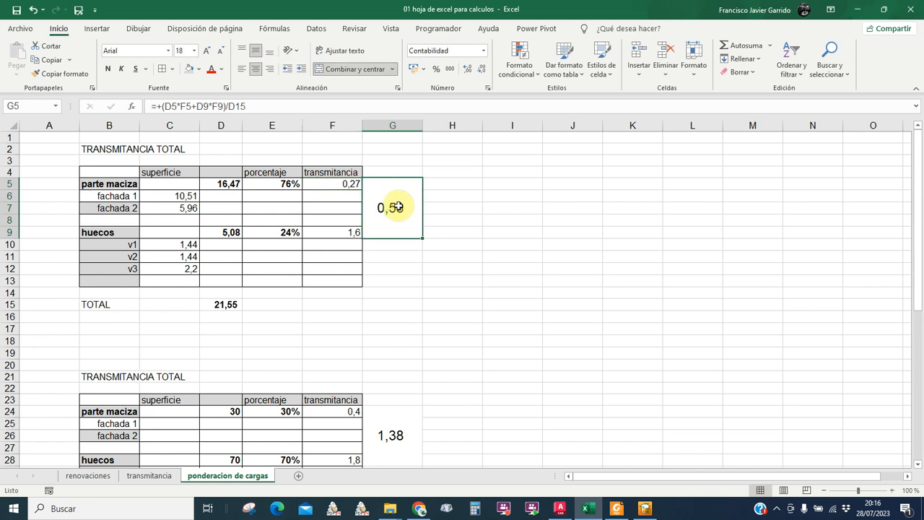
double_click(398, 215)
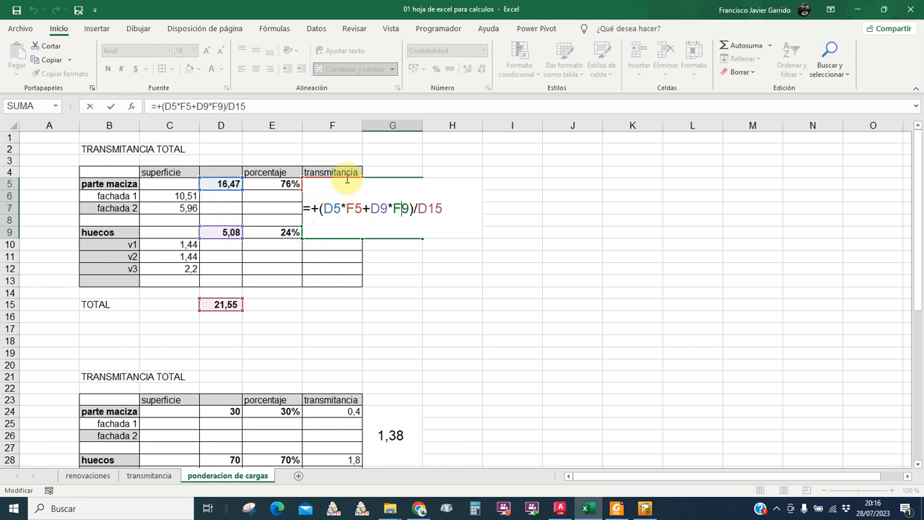
click(408, 162)
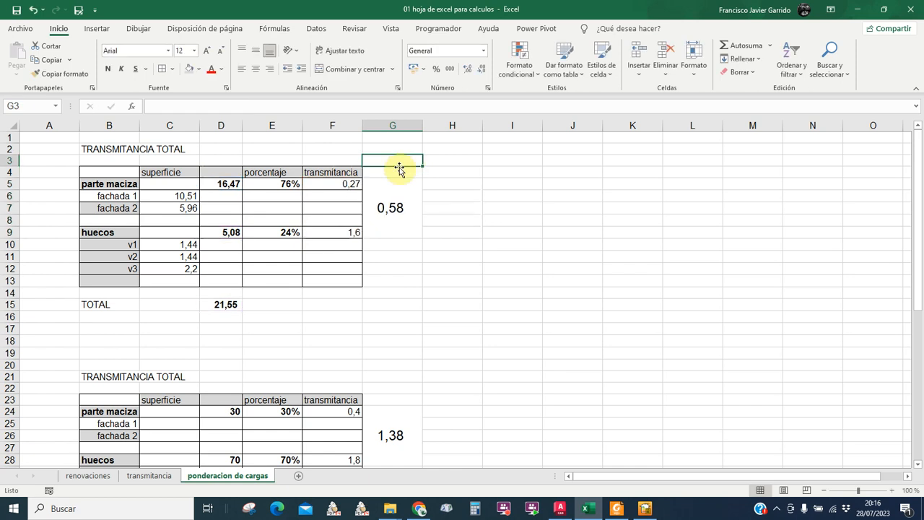
click(215, 181)
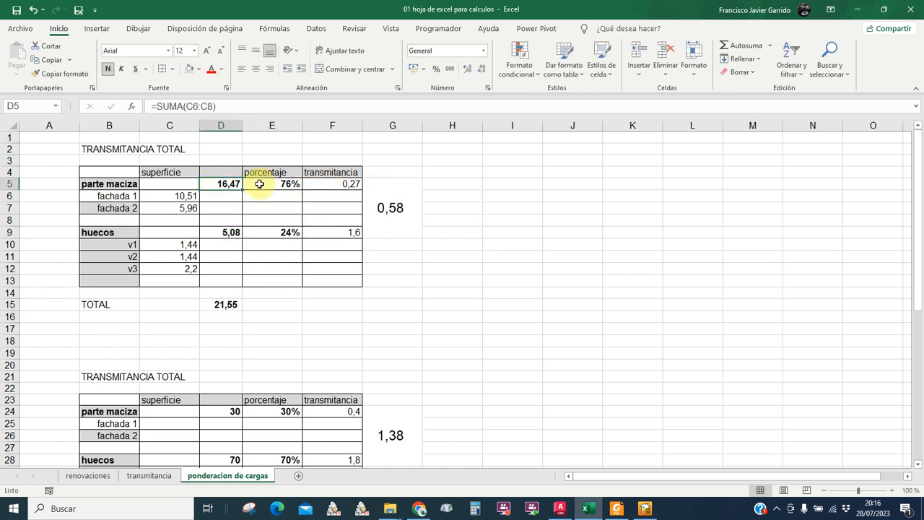
click(334, 184)
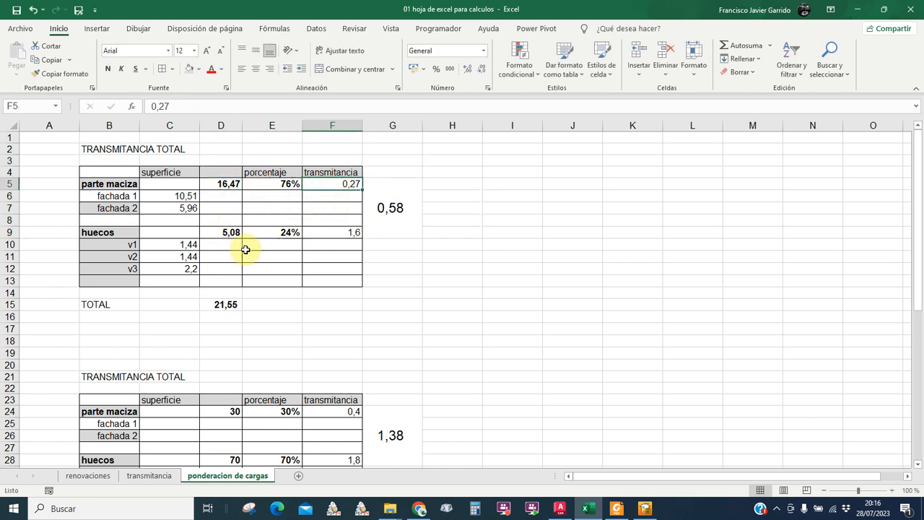
click(218, 232)
click(329, 233)
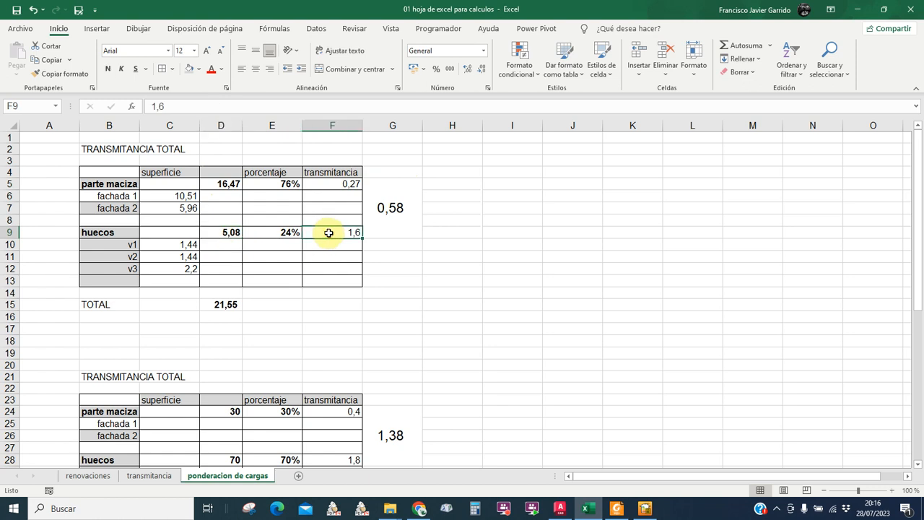
click(387, 208)
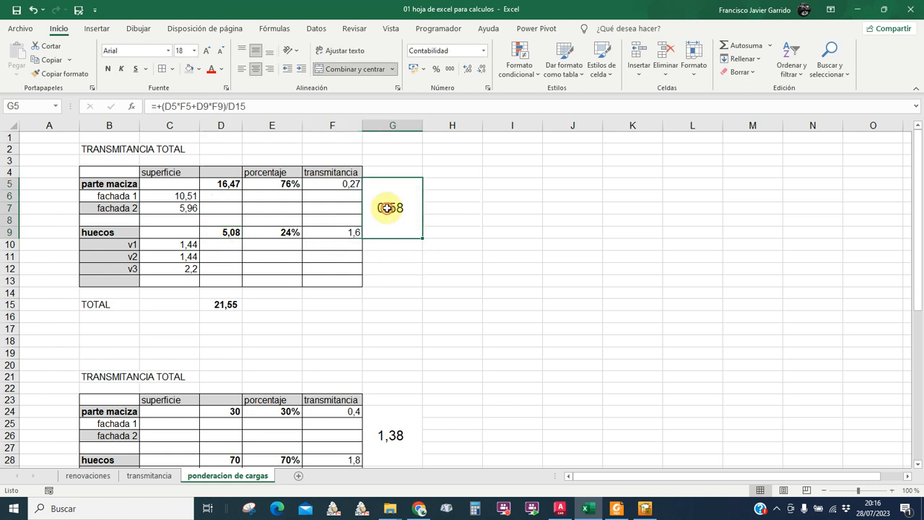
double_click(387, 208)
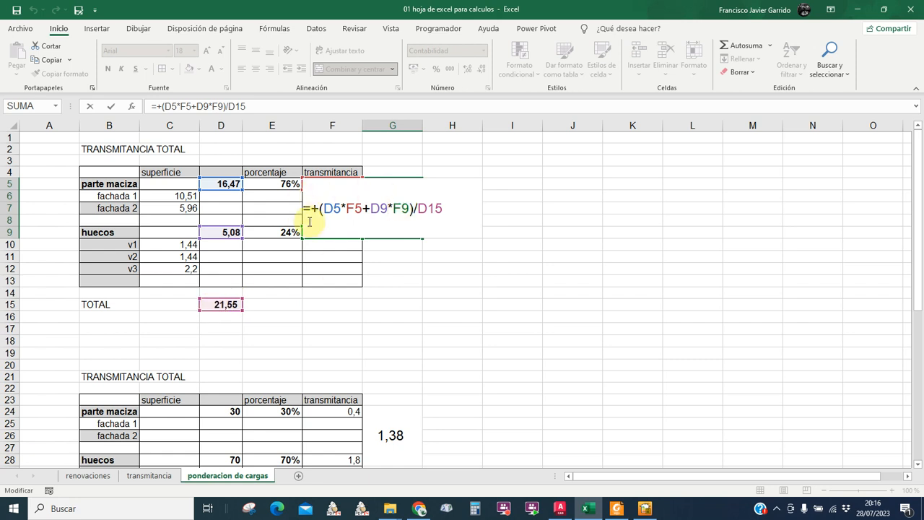
key(Escape)
click(575, 264)
click(404, 225)
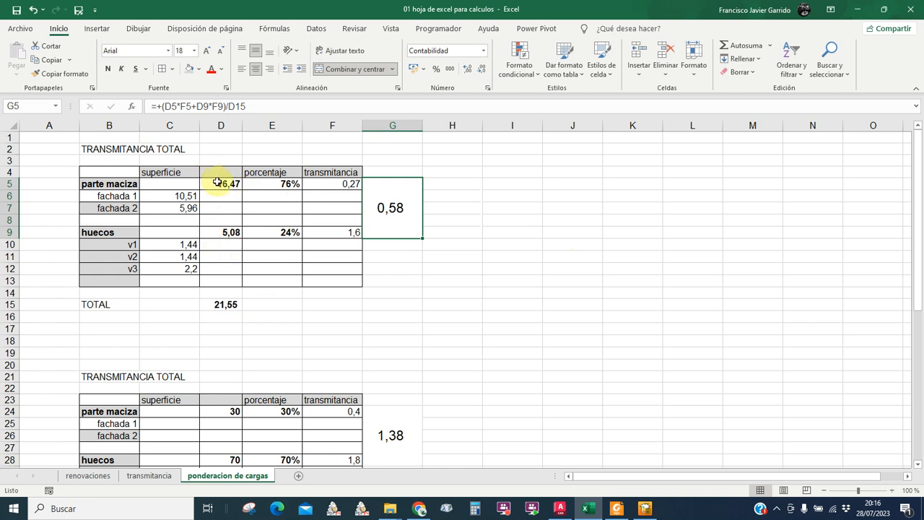
- Check the first table's areas, solid-part percentage and transmittance, and compare its G5 result with the second transmittance table
click(218, 183)
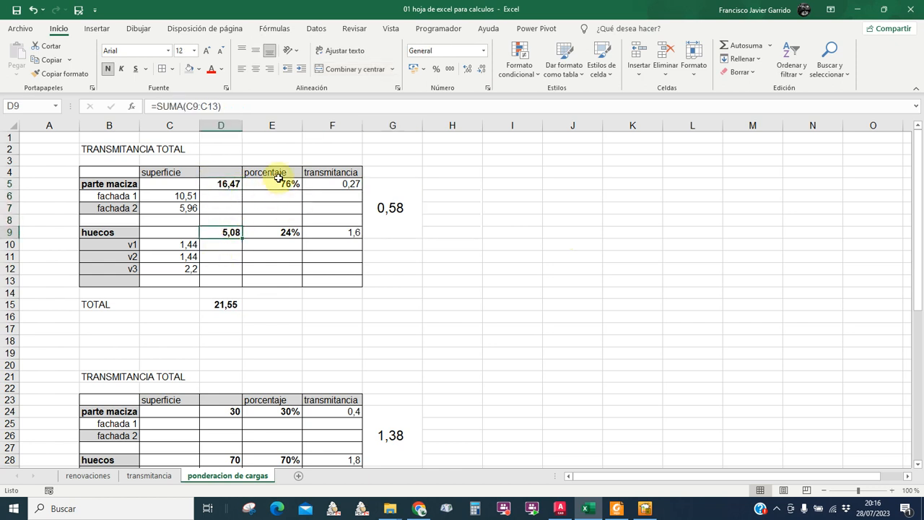
click(271, 183)
click(358, 184)
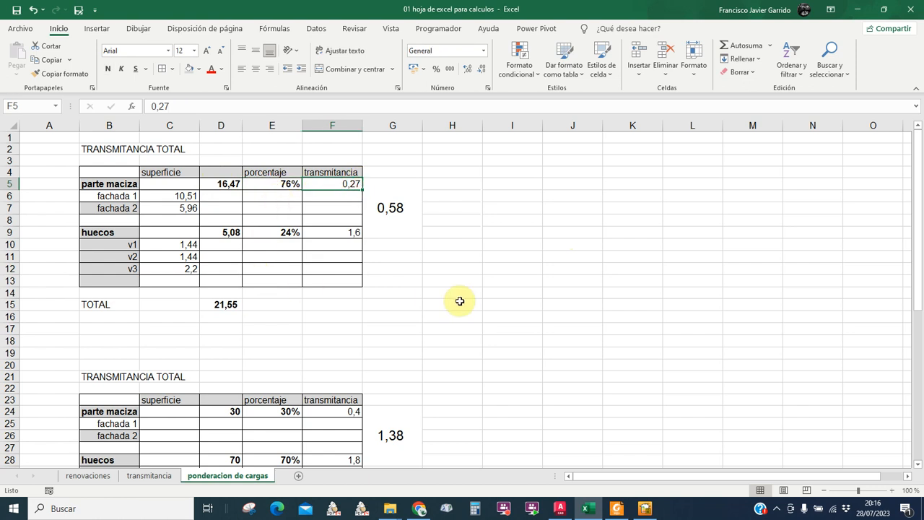
scroll(408, 399, down, 5)
scroll(409, 399, up, 4)
scroll(466, 332, up, 1)
click(414, 207)
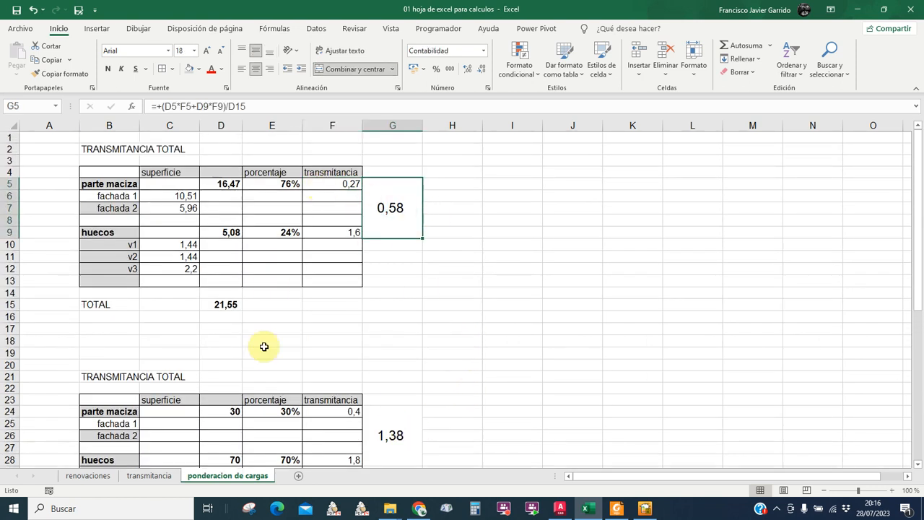
scroll(451, 415, down, 2)
scroll(451, 415, down, 3)
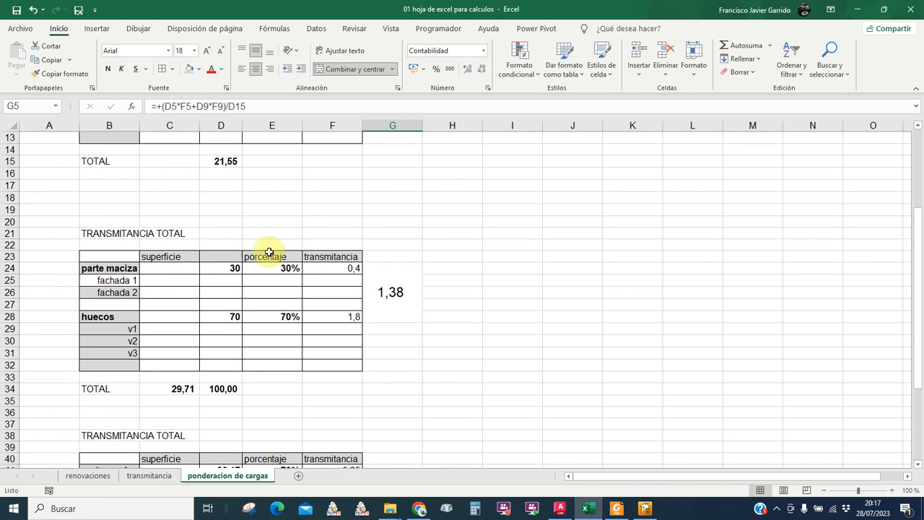
scroll(433, 314, up, 5)
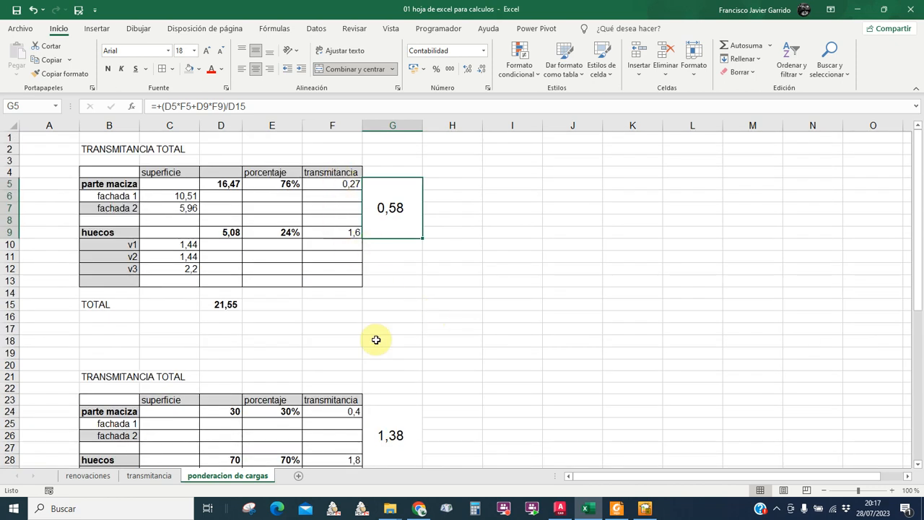
- Examine the percentage formulas for the solid part and openings in E24 and E28 of the second transmittance table
scroll(355, 357, down, 1)
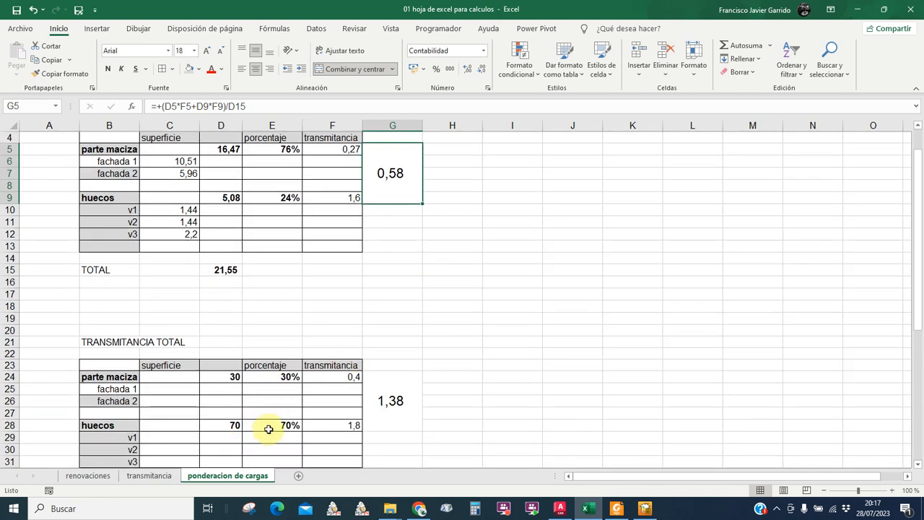
scroll(344, 346, up, 1)
scroll(344, 346, down, 1)
click(288, 376)
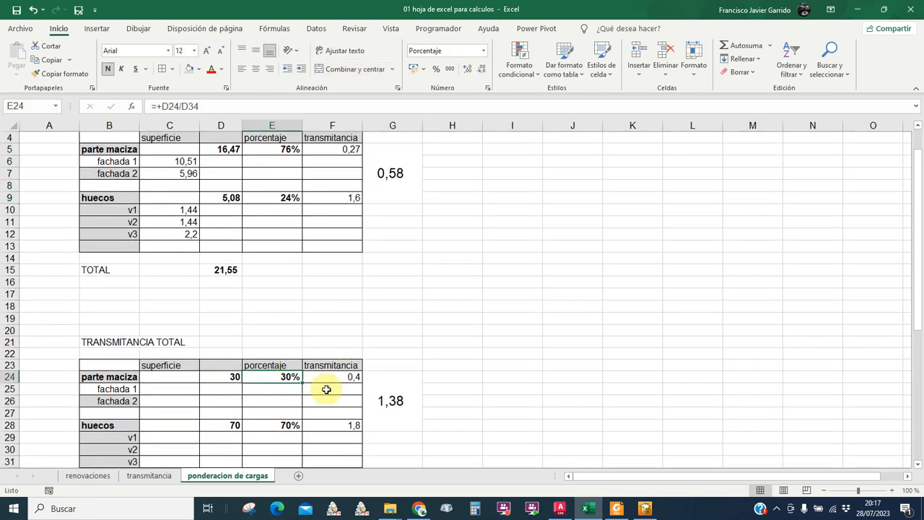
click(289, 426)
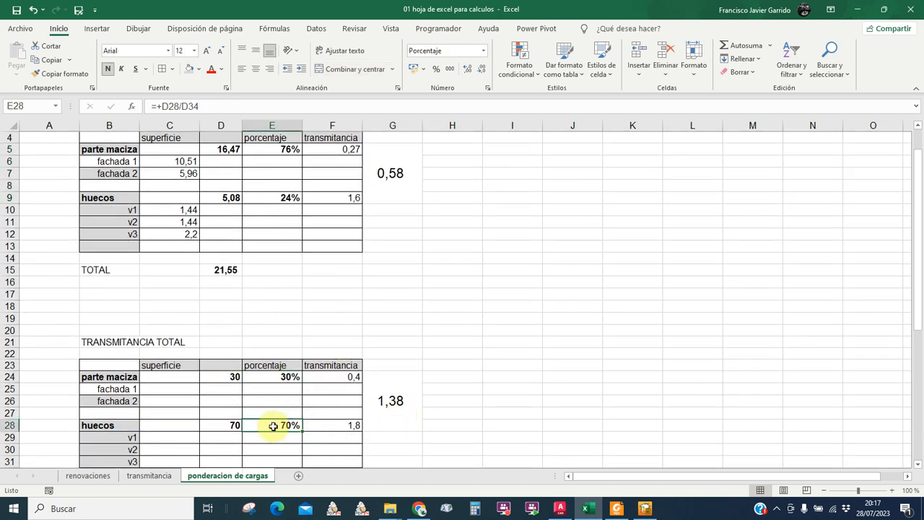
- Set the second table's transmittances to 0,27 for the solid part in F24 and 1,6 for the openings in F28
click(348, 378)
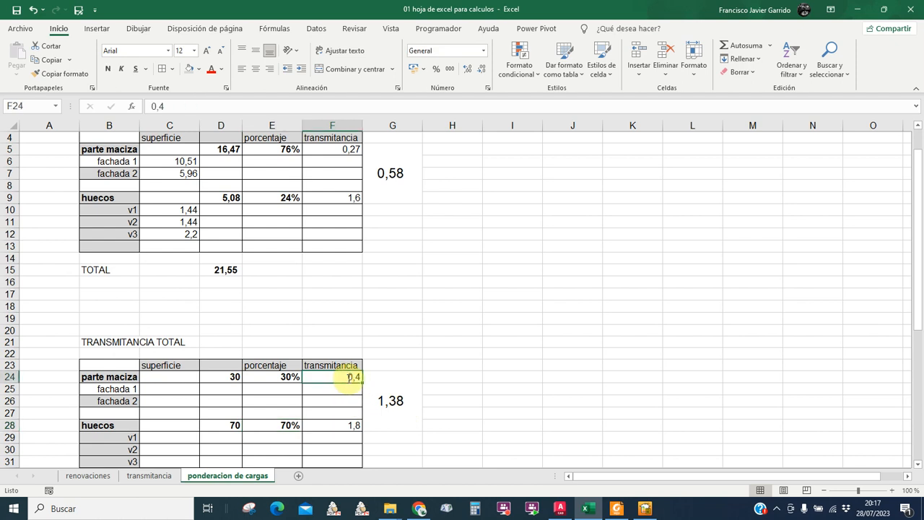
text(0,27)
key(Return)
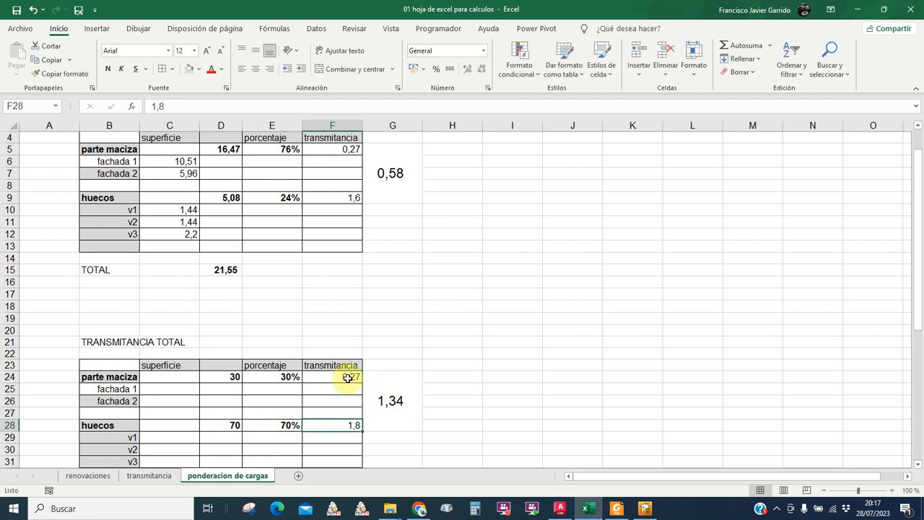
text(1,6)
key(Return)
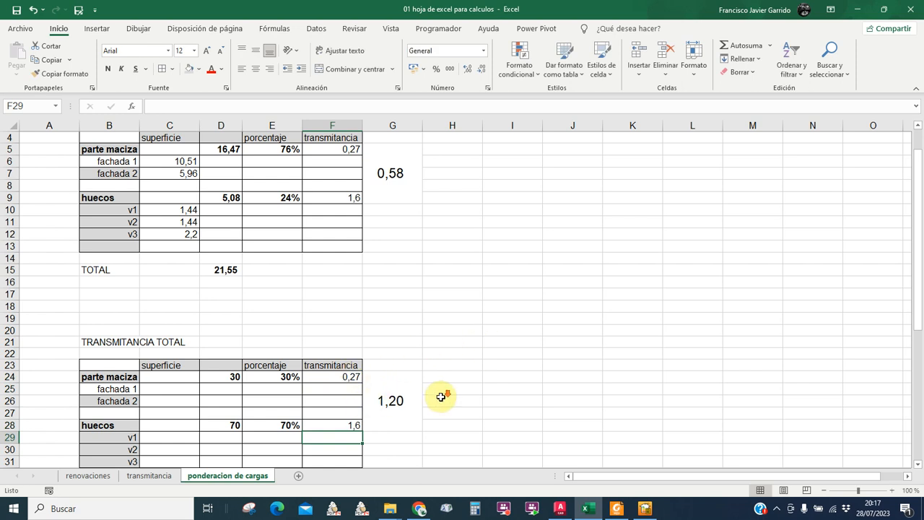
- Compare the second table's total transmittance with the G5 result, checking its openings percentage in E28 and the transmittances in F24 and F28
scroll(294, 414, down, 1)
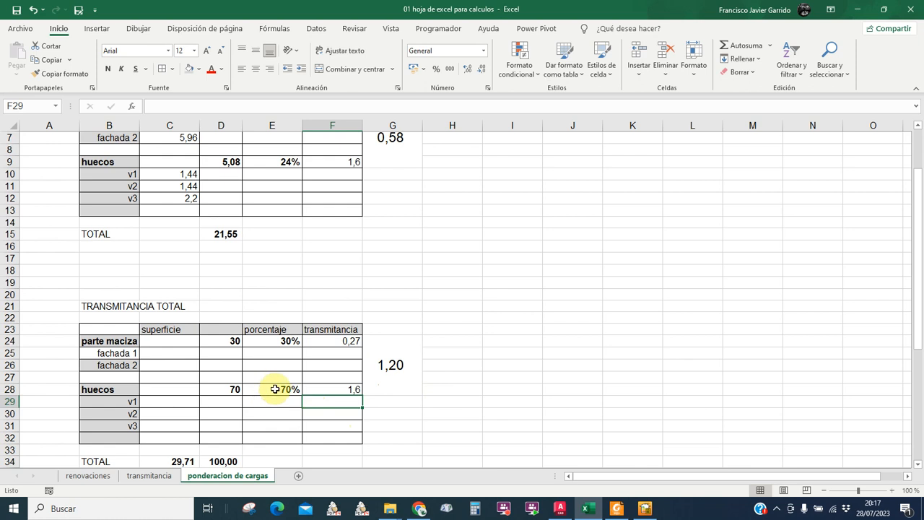
click(275, 389)
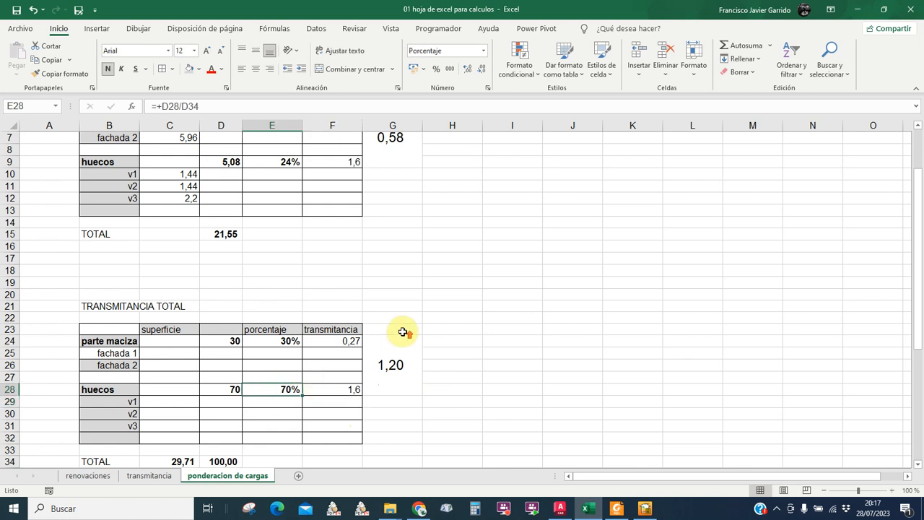
scroll(397, 303, up, 1)
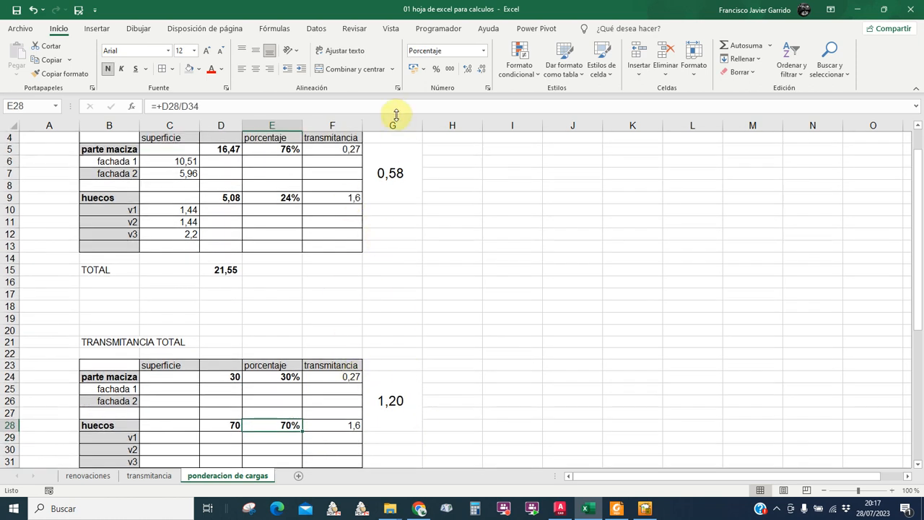
click(388, 402)
click(381, 172)
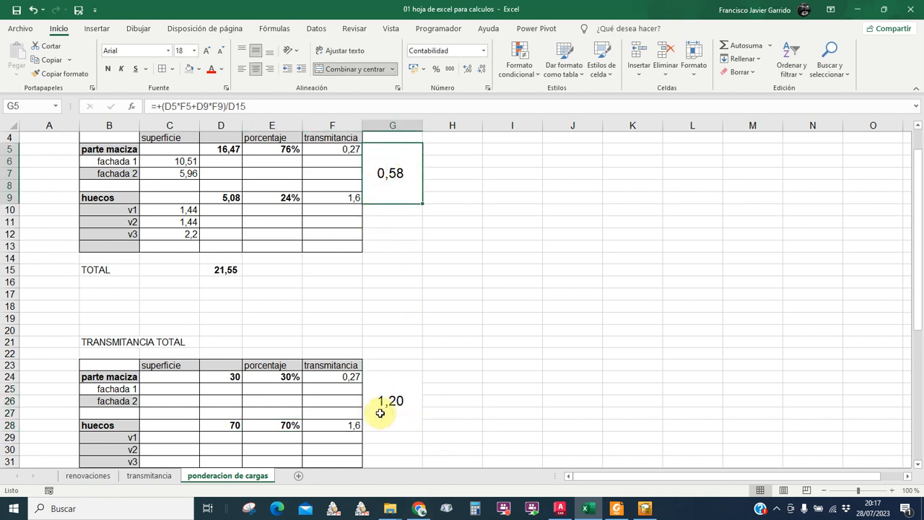
click(344, 376)
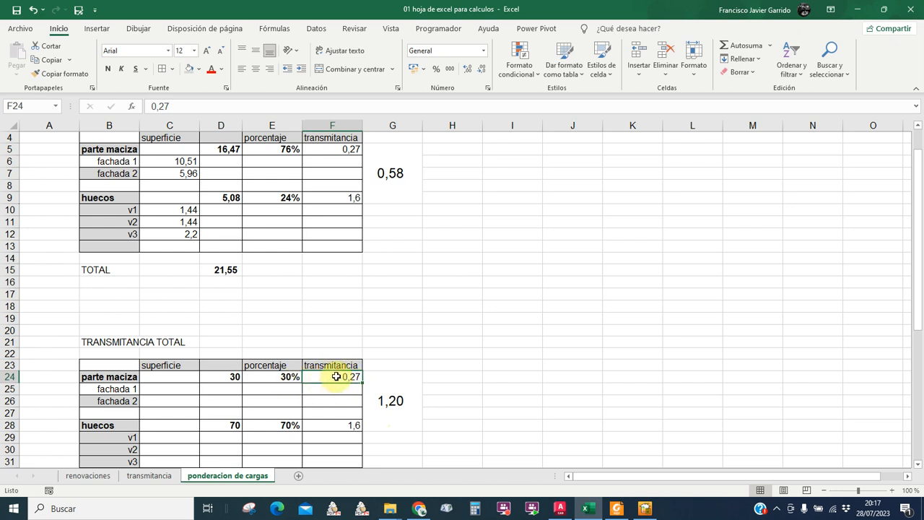
click(323, 424)
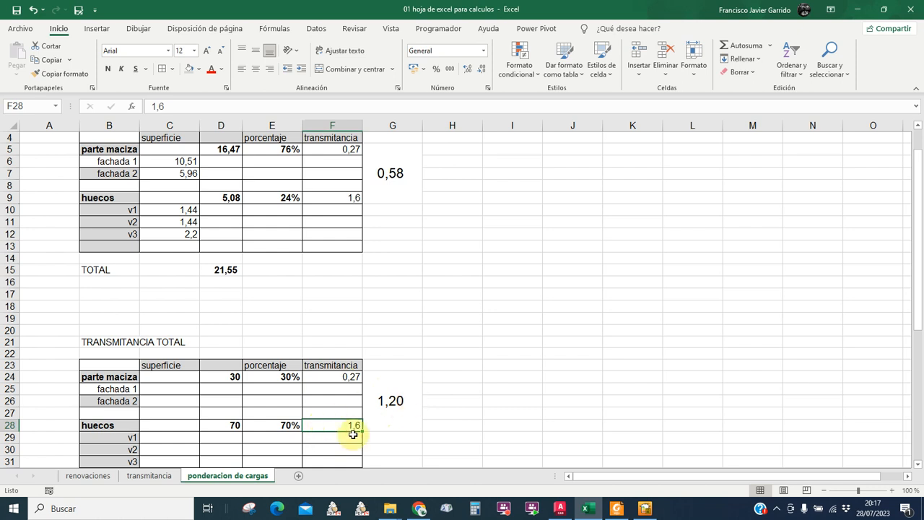
- Lower the second table's transmittances to 0,15 for the solid part in F24 and 1,3 for the openings in F28
click(331, 376)
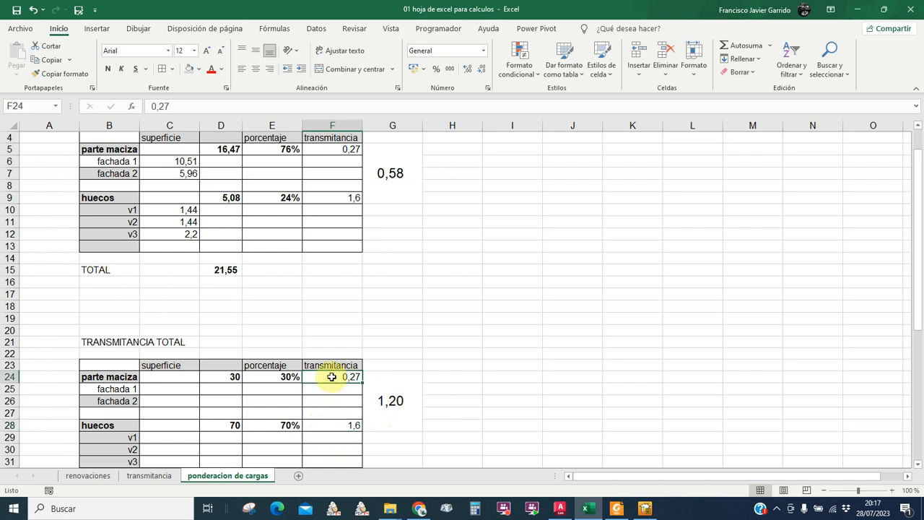
text(0,)
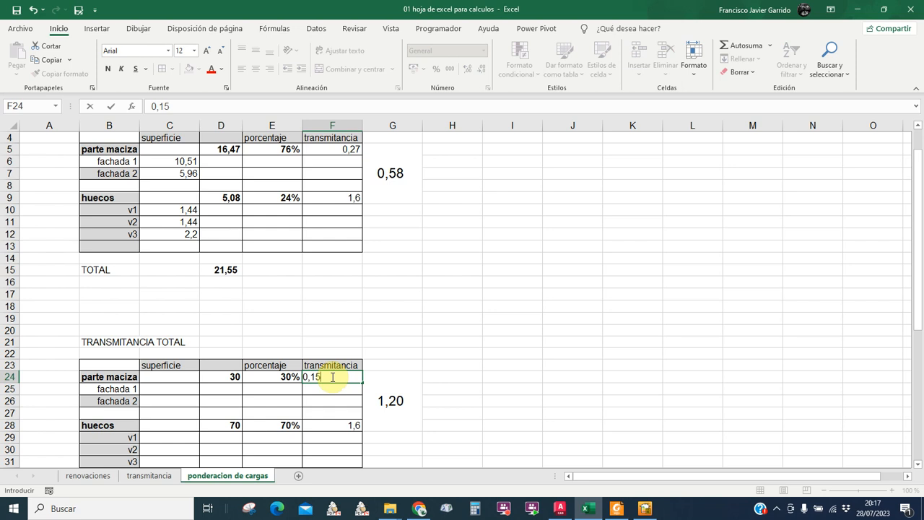
key(Return)
key(Return)
key(Return)
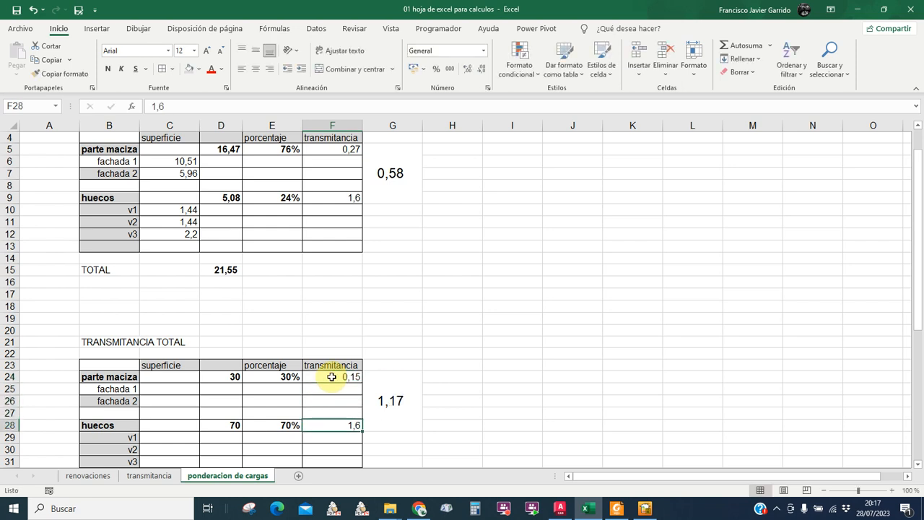
text(1,)
key(Return)
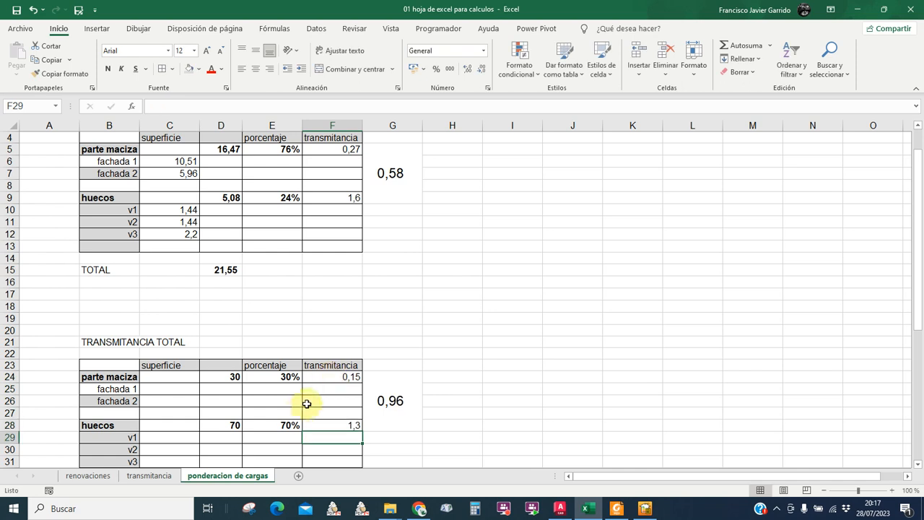
- Check the new transmittances in F24 and F28, and compare the areas and total transmittances of both tables
click(331, 375)
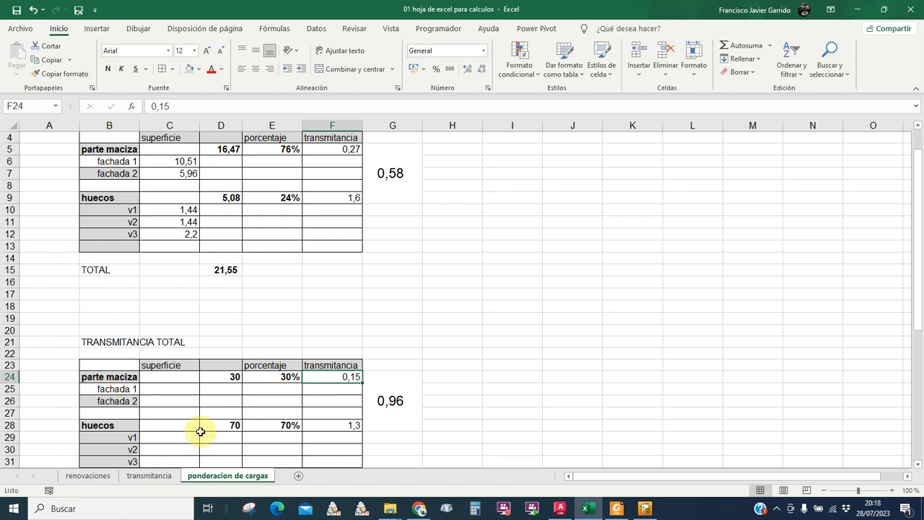
click(351, 424)
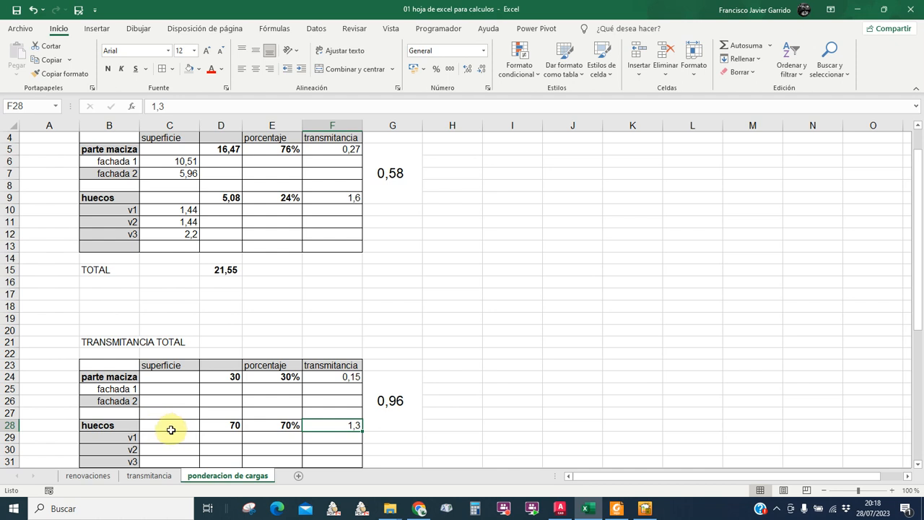
scroll(171, 429, down, 2)
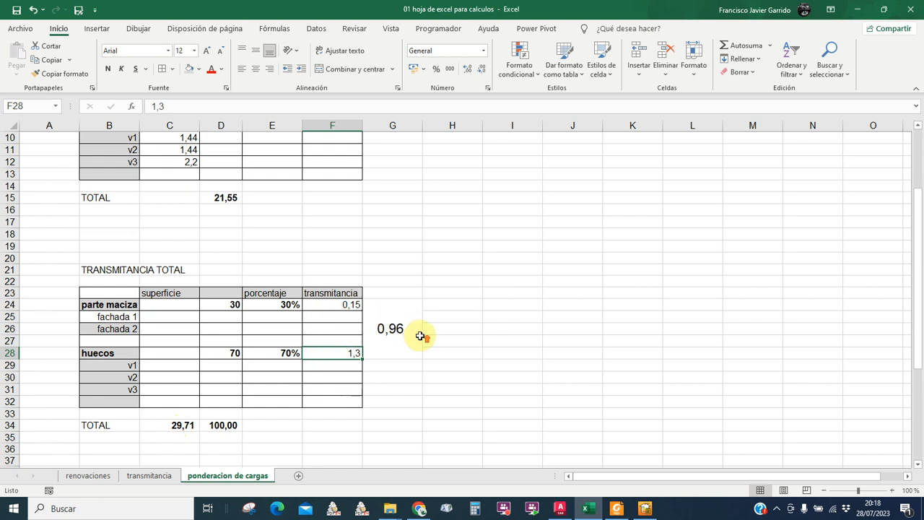
scroll(421, 334, up, 3)
scroll(392, 379, down, 2)
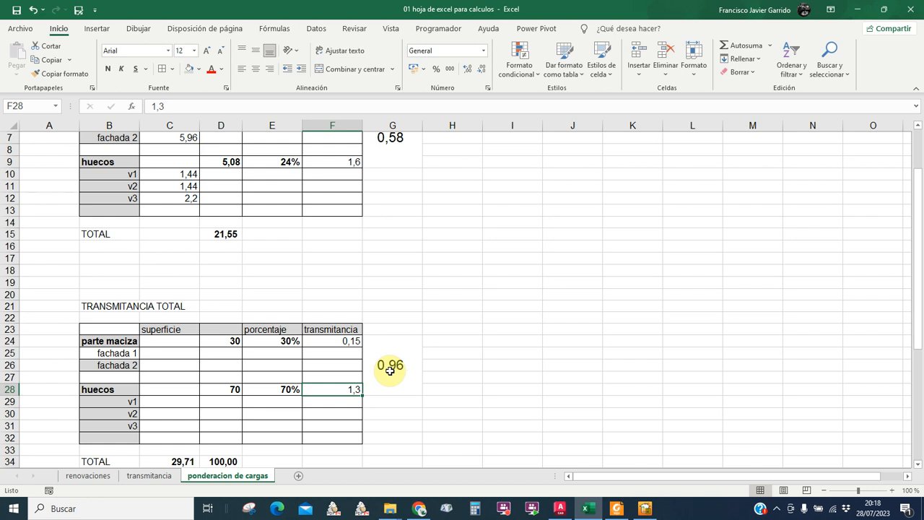
scroll(491, 332, up, 2)
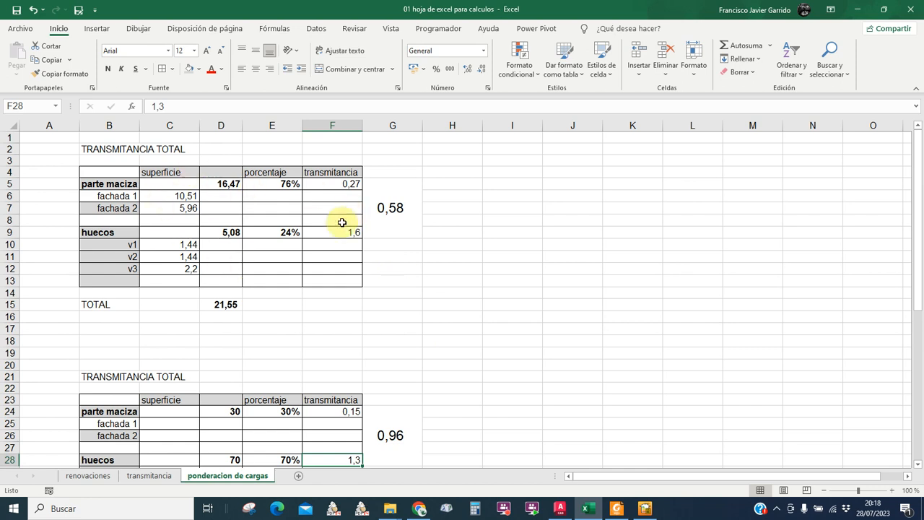
click(435, 256)
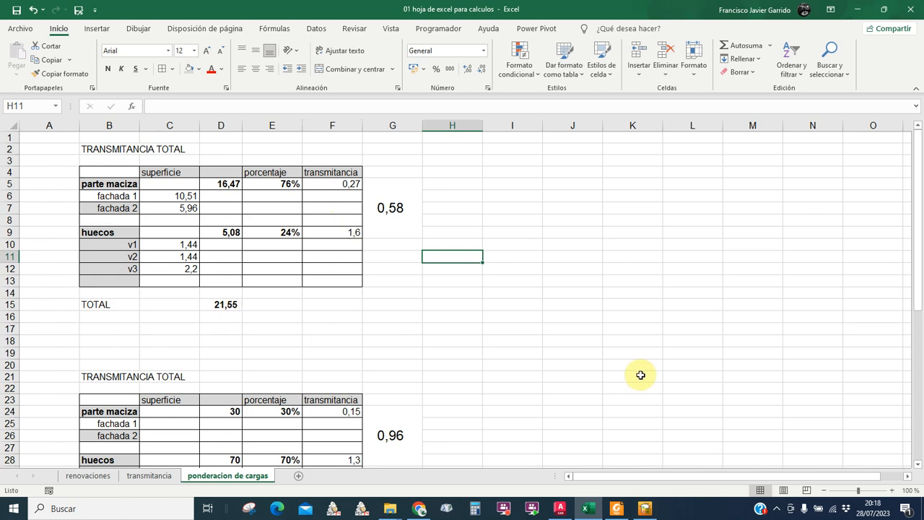
scroll(555, 363, down, 2)
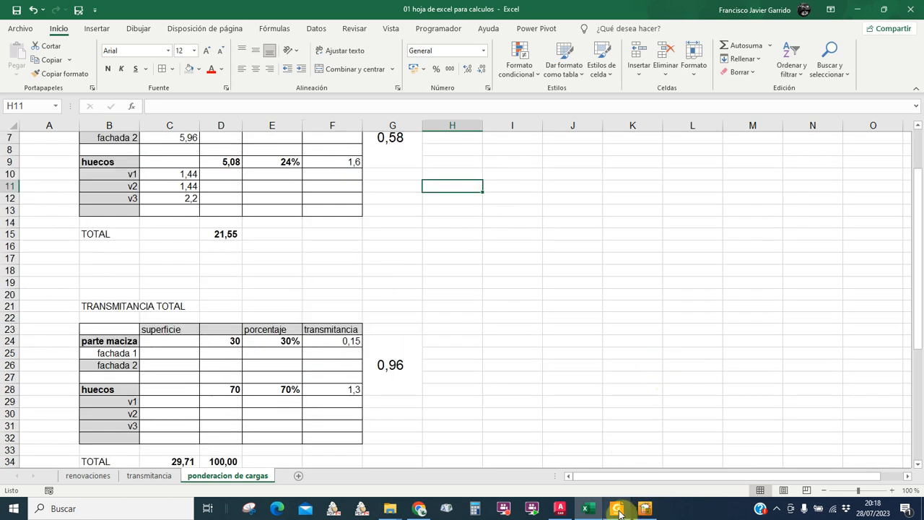
- Review the global coefficient K table in the HE1 report alongside the Anejo E reference transmittances in Foxit PDF Reader
click(617, 508)
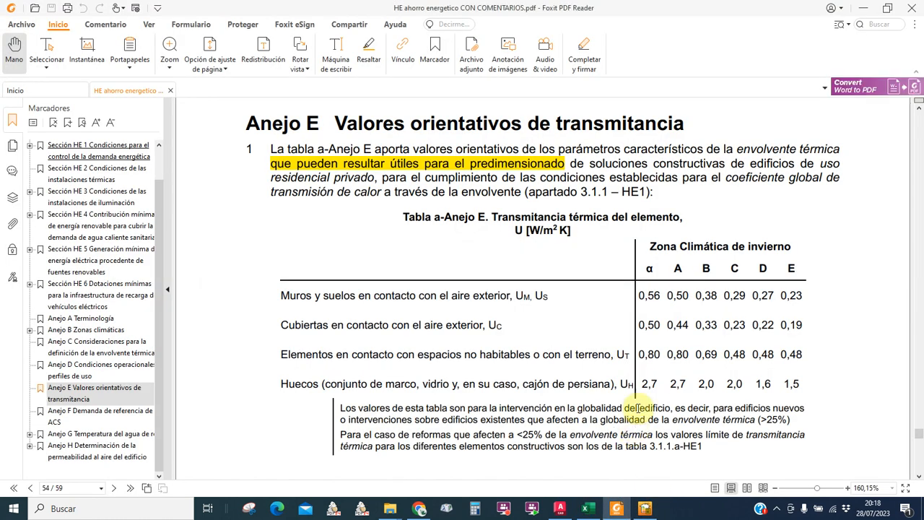
click(645, 508)
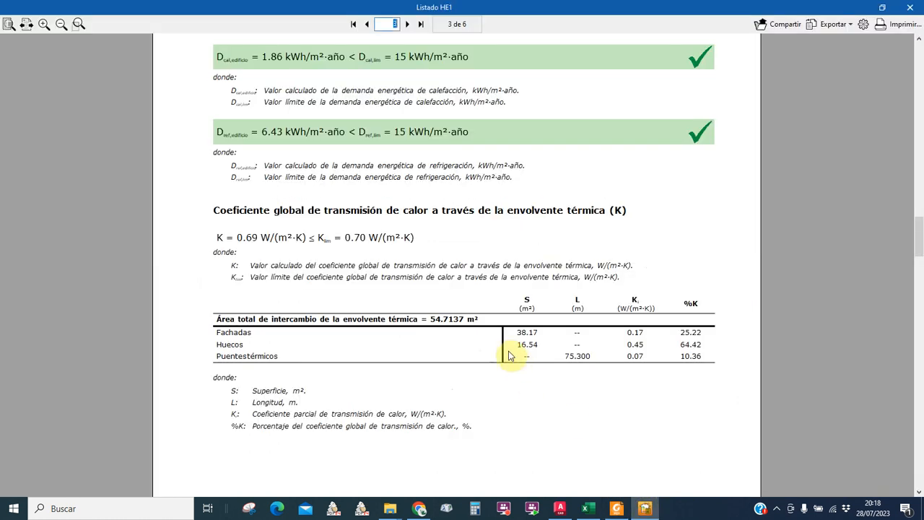
scroll(442, 337, down, 2)
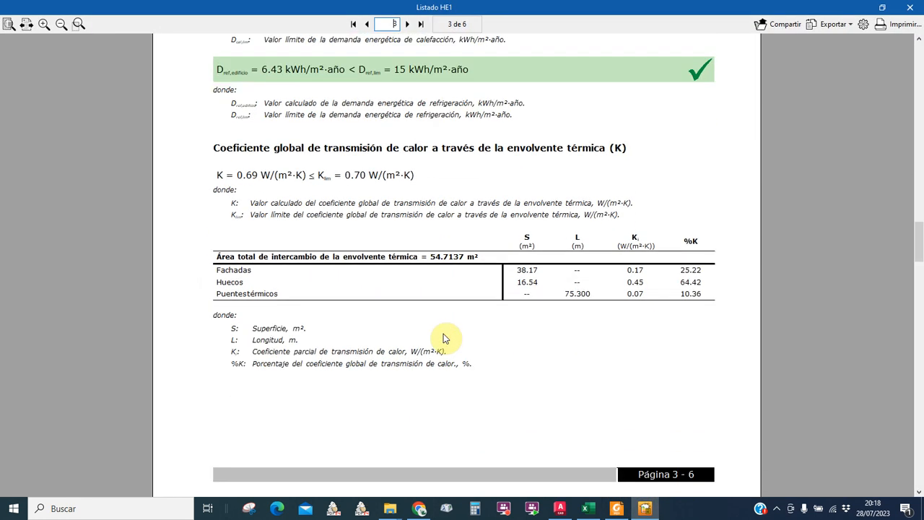
scroll(444, 335, down, 2)
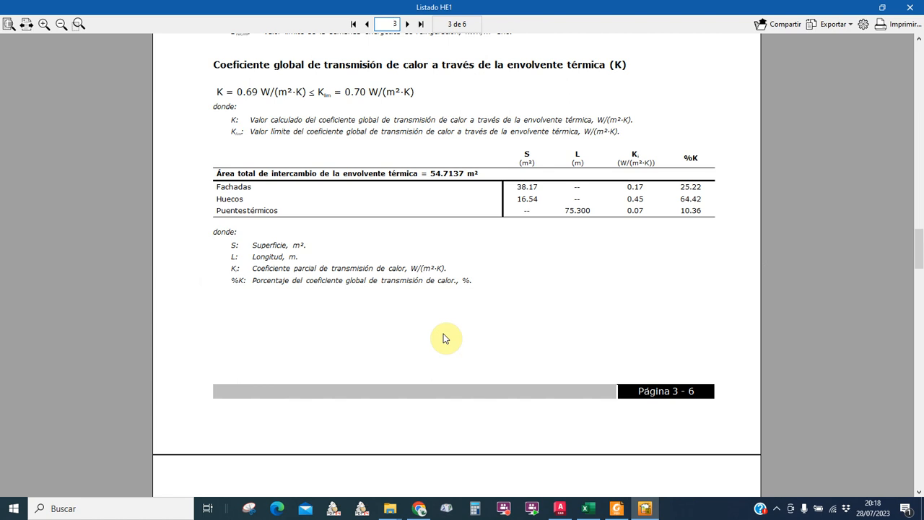
click(616, 508)
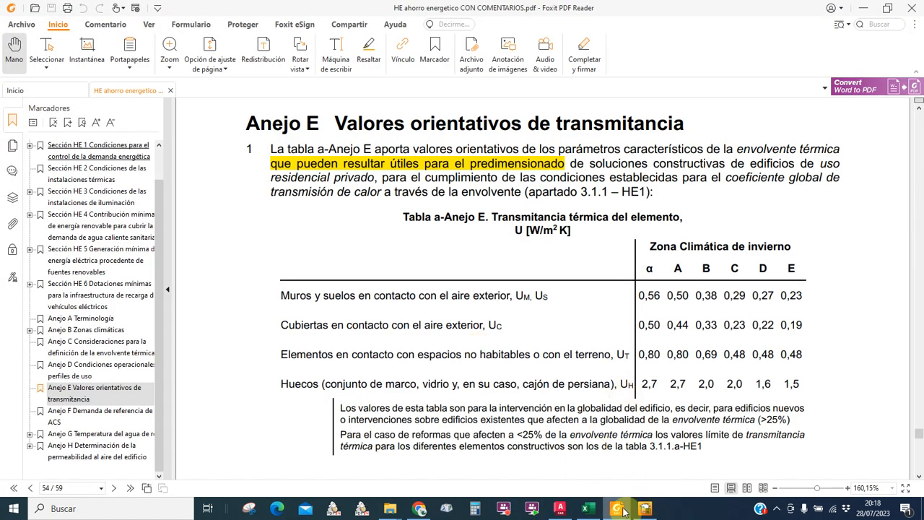
mouse_move(625, 513)
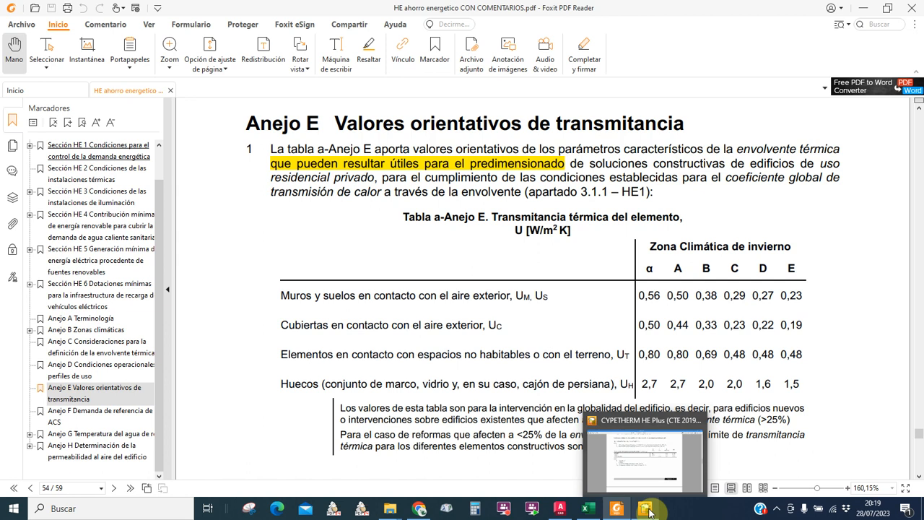
- Switch to Excel and check the openings transmittance in F28, comparing the second table with the first one
click(590, 509)
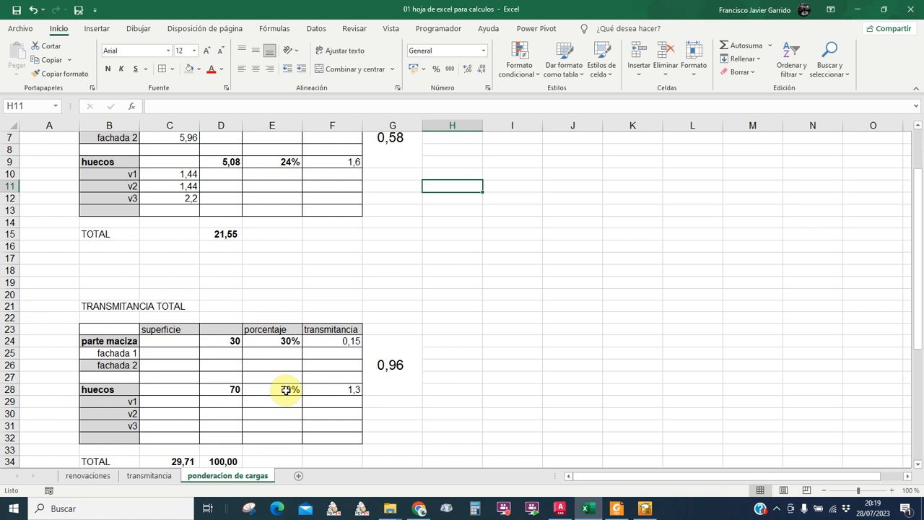
click(336, 388)
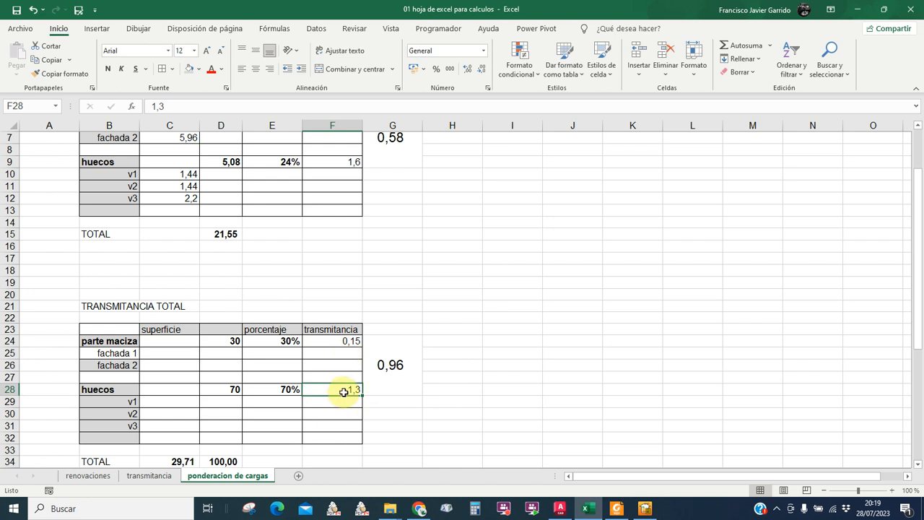
scroll(480, 342, up, 2)
click(410, 354)
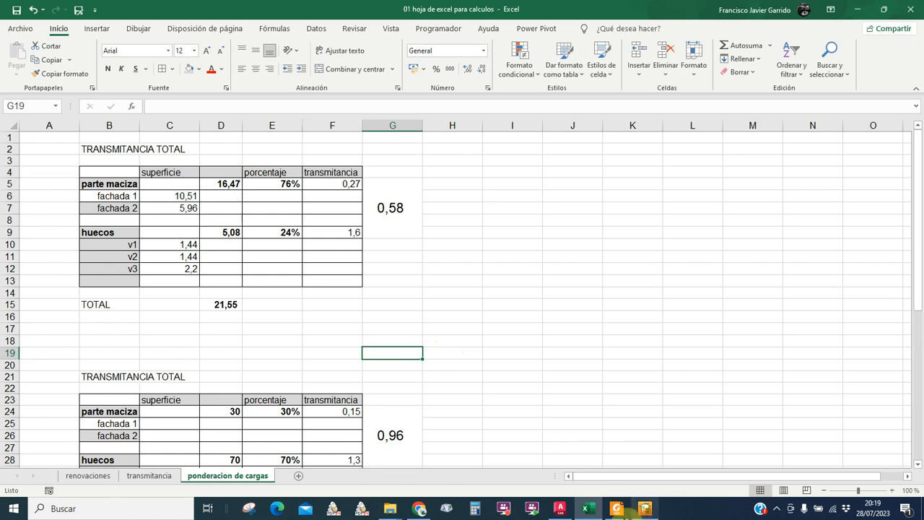
- Switch to the HE1 report and review section 1.1 on the thermal envelope conditions and the annual energy demand per useful area
click(639, 511)
scroll(387, 320, up, 5)
scroll(387, 320, up, 3)
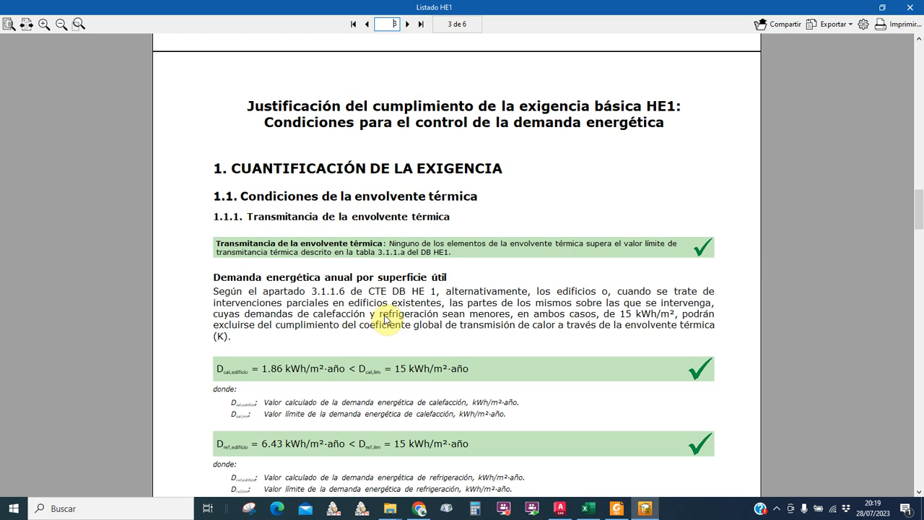
- Switch to AutoCAD and examine the facade elevations with their window and door openings
click(560, 508)
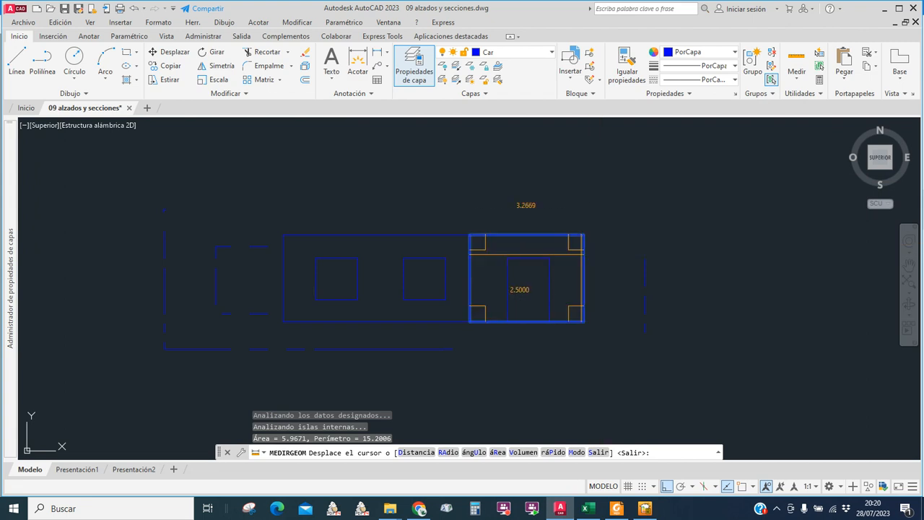
scroll(500, 285, up, 2)
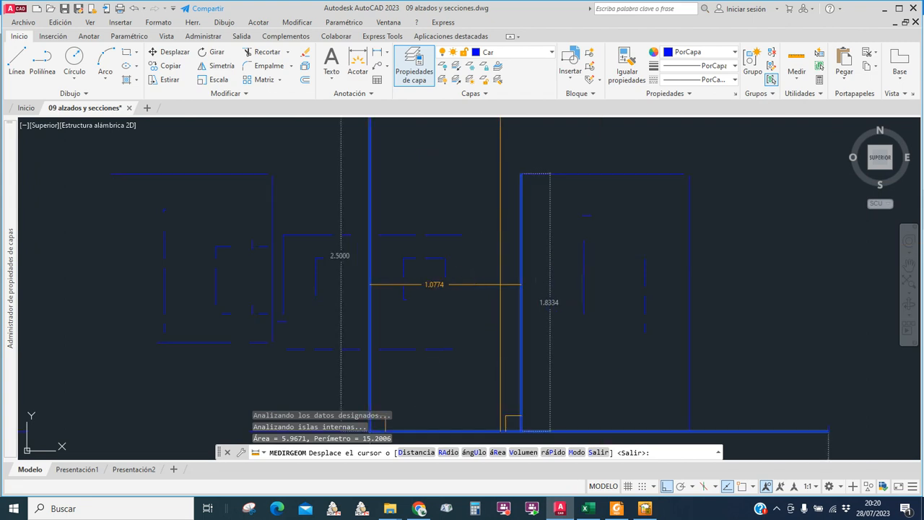
scroll(671, 232, down, 4)
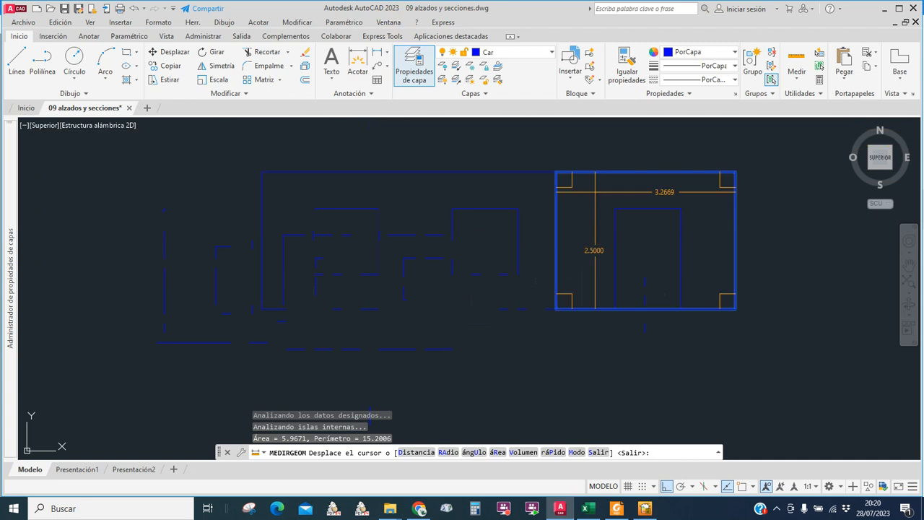